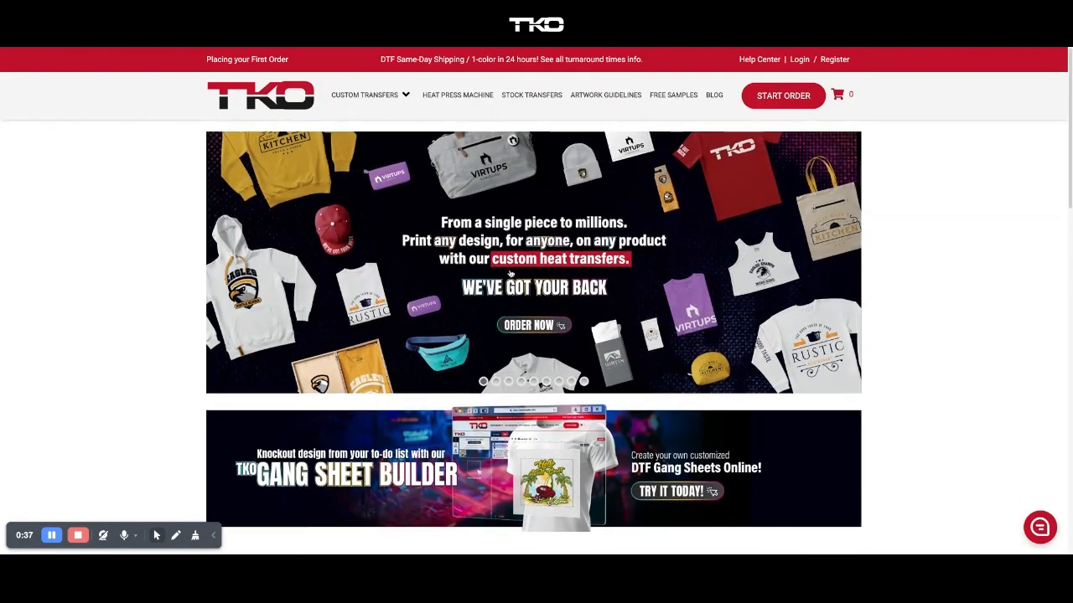
Go to the DTF Gang Sheet Builder page and pick the 22 In X 24 In sheet size.
scroll(411, 434, "down", 1)
scroll(474, 160, "up", 1)
scroll(366, 336, "down", 2)
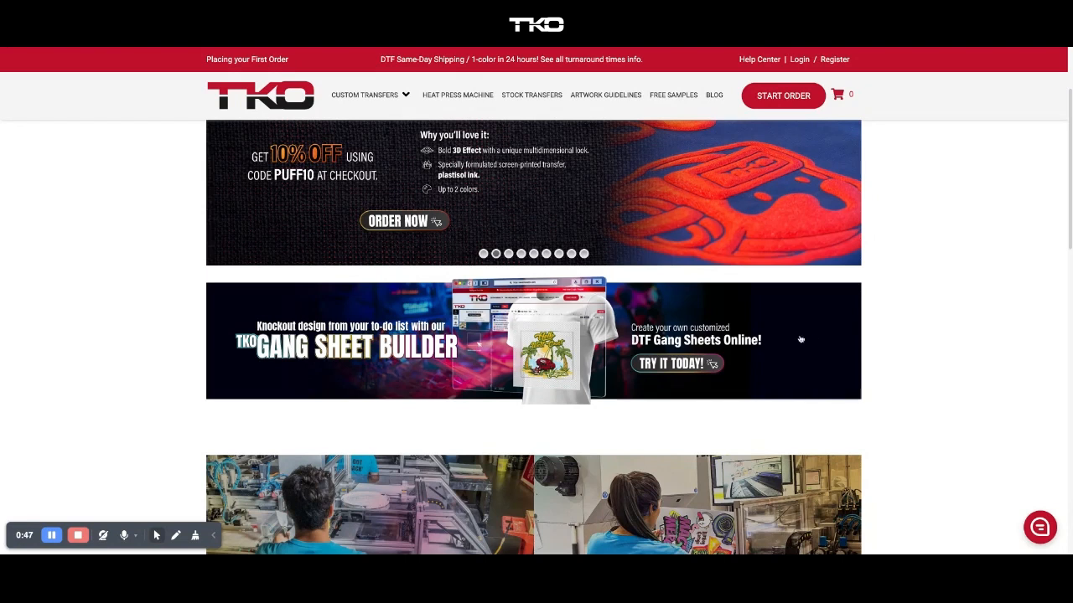
left_click(737, 330)
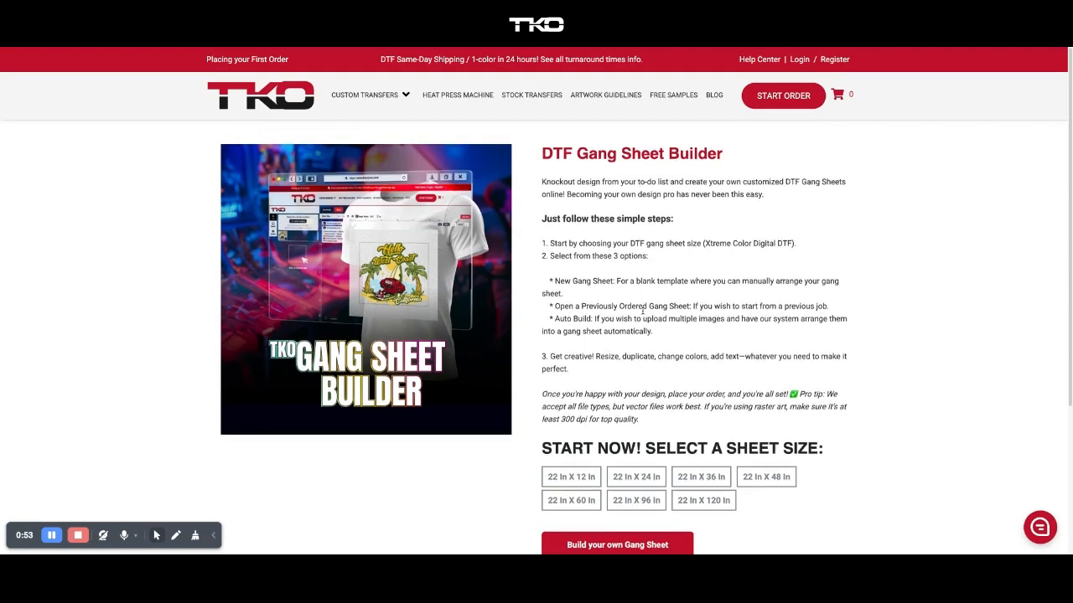
scroll(644, 319, "down", 1)
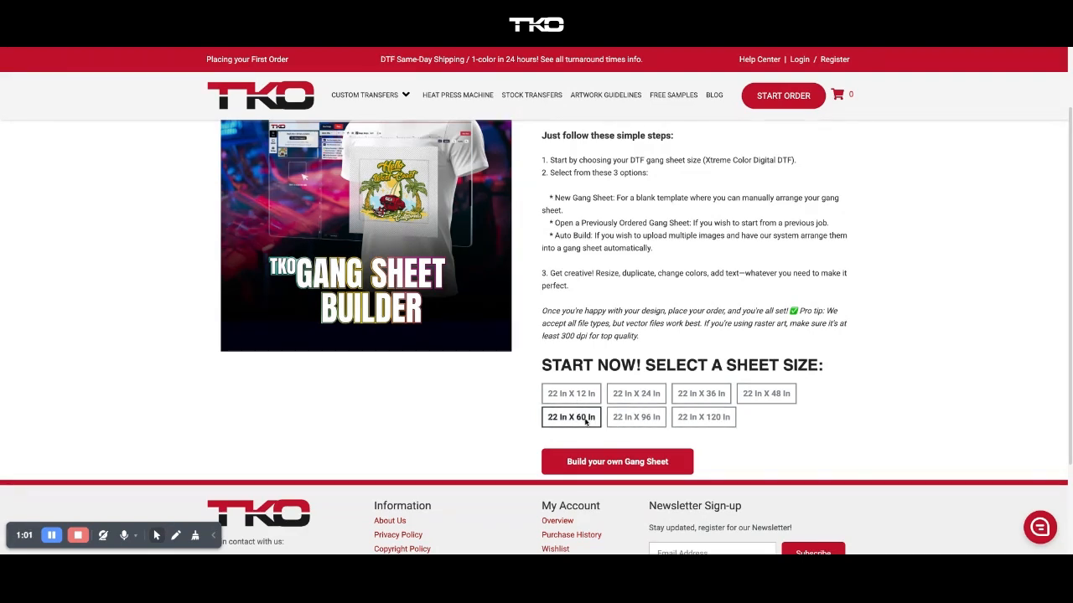
left_click(636, 393)
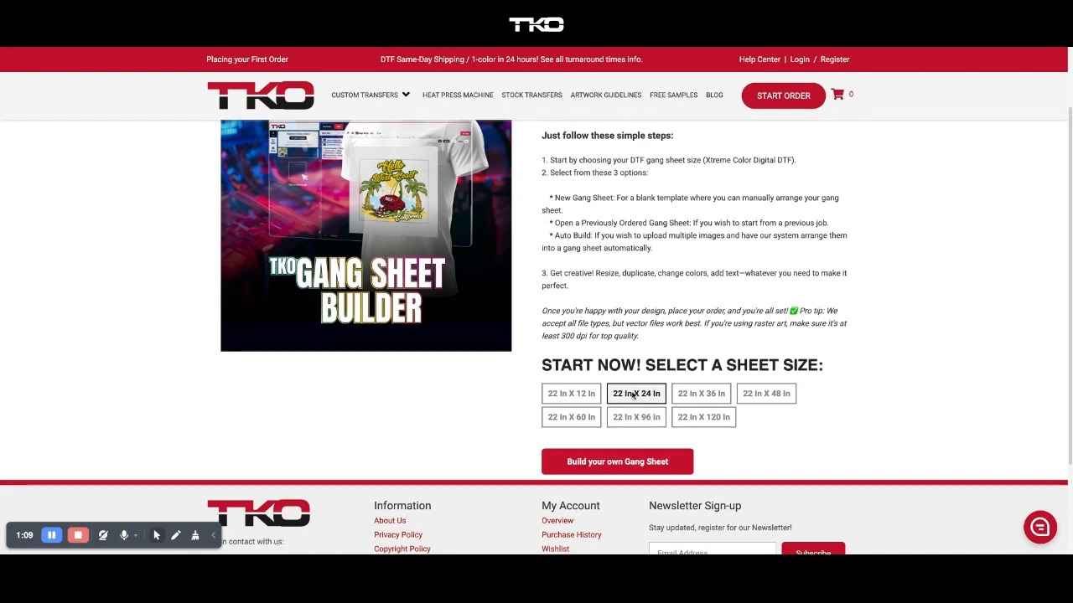
Create a blank 22 x 24 in New Gang Sheet and adjust the zoom level.
left_click(622, 466)
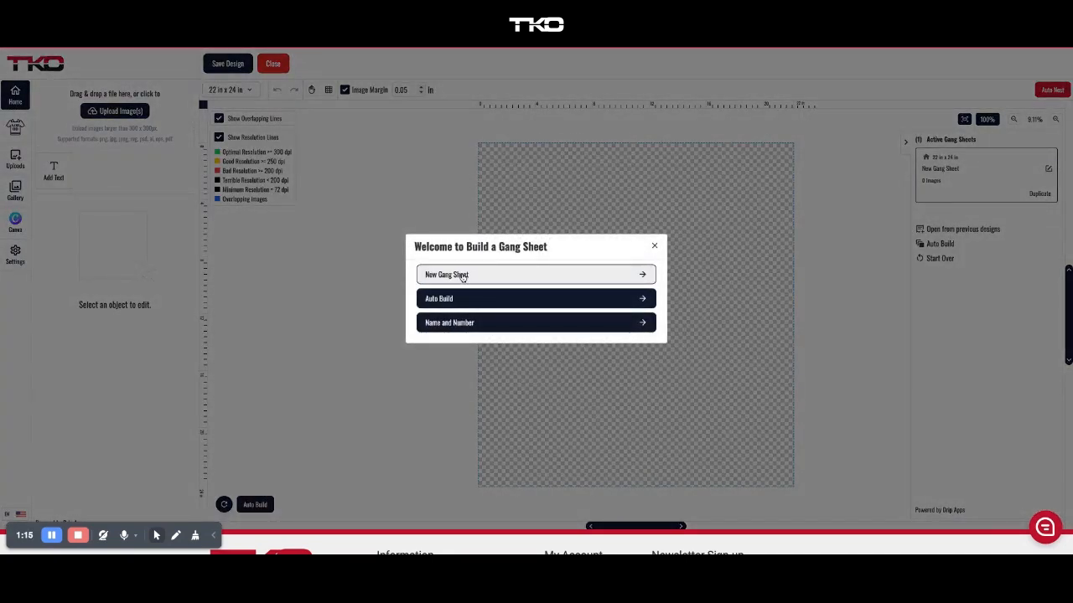
left_click(463, 276)
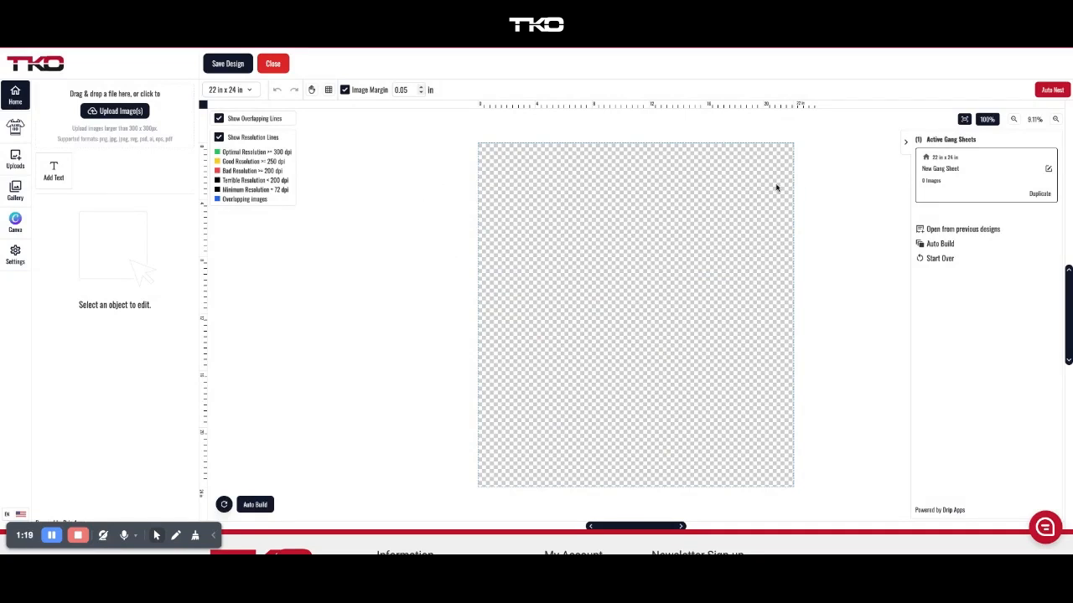
left_click(1014, 120)
left_click(1014, 120)
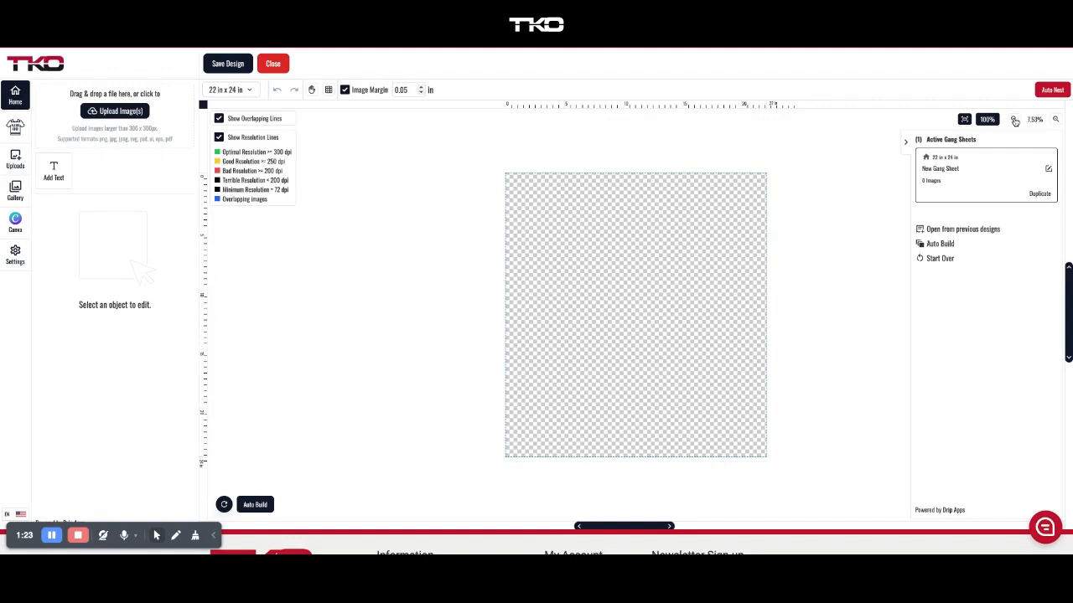
left_click(1057, 121)
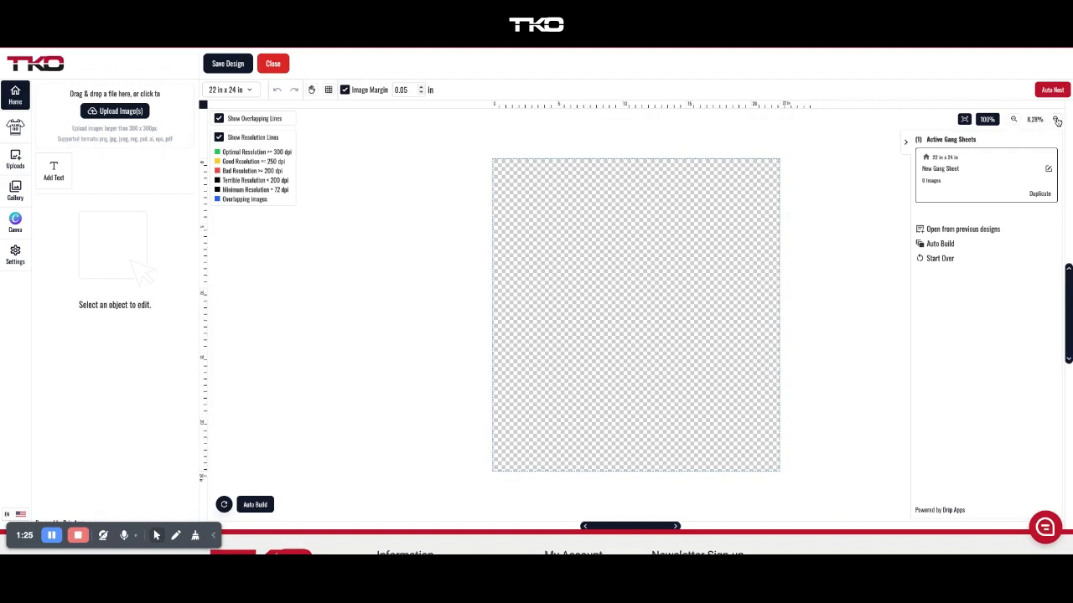
left_click(1058, 121)
left_click(1057, 120)
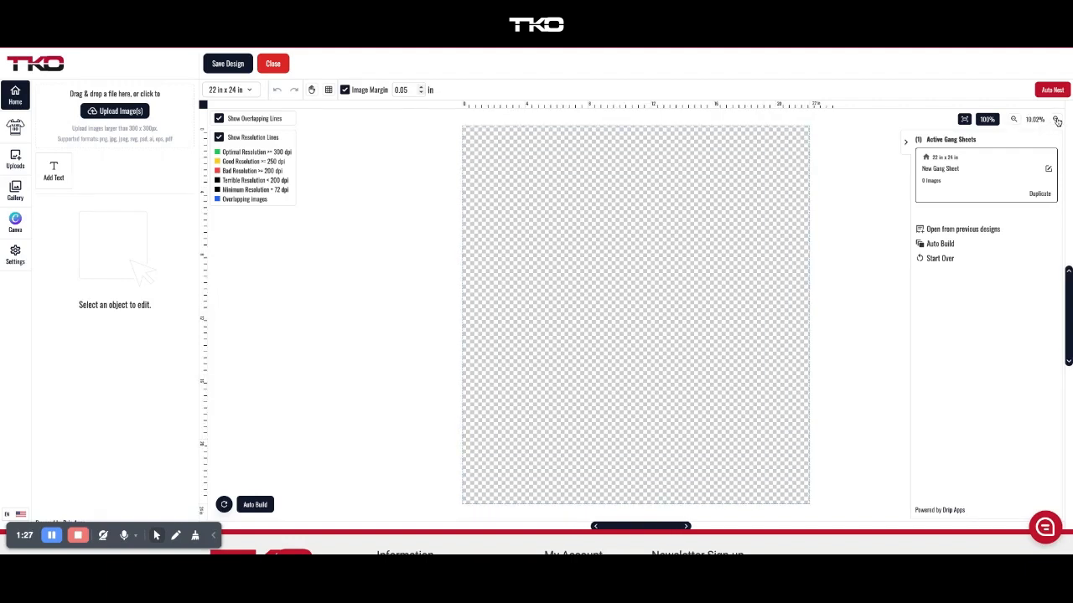
left_click(1058, 120)
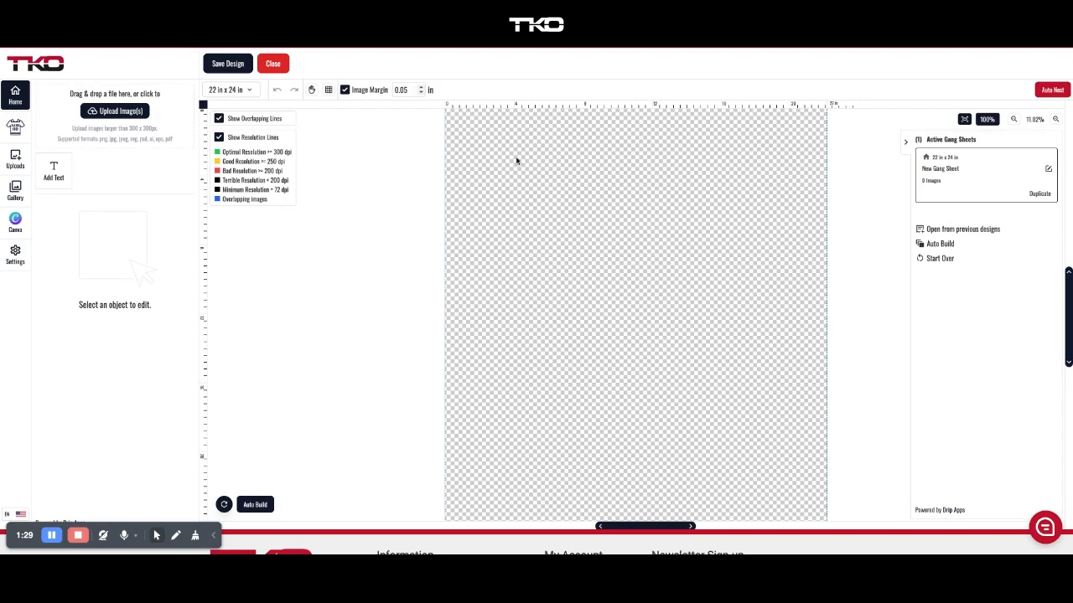
Upload the white-on-black text logo file and choose Remove Background at the warning.
left_click(121, 113)
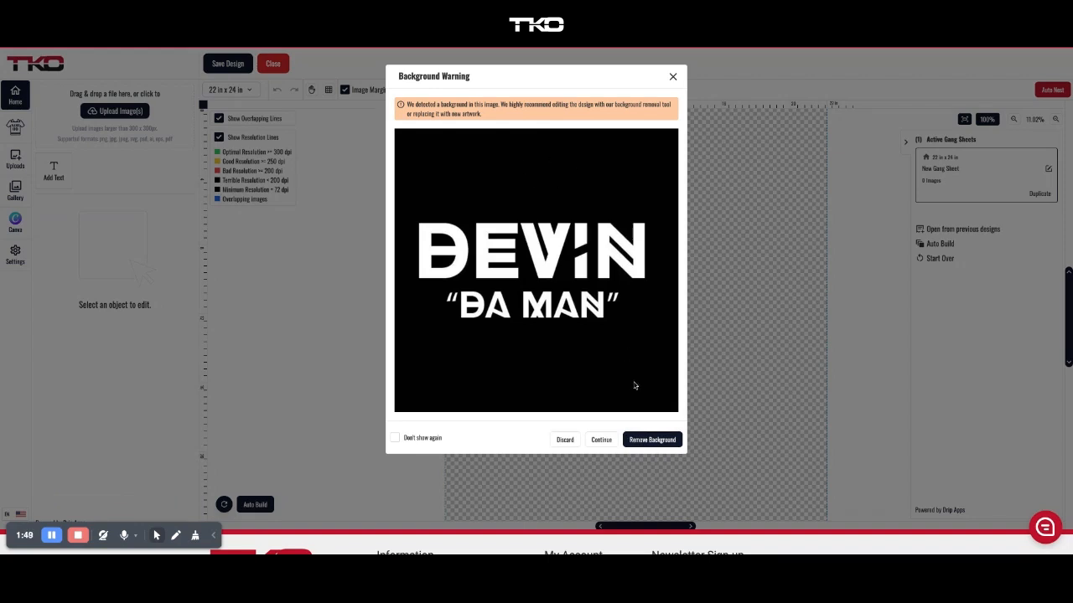
left_click(648, 442)
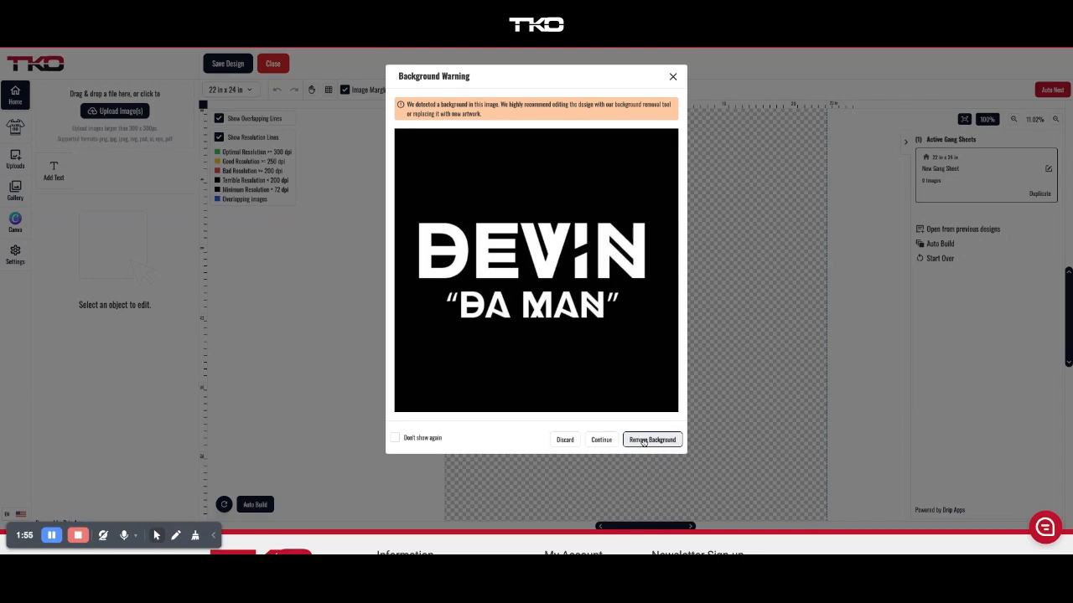
left_click(649, 440)
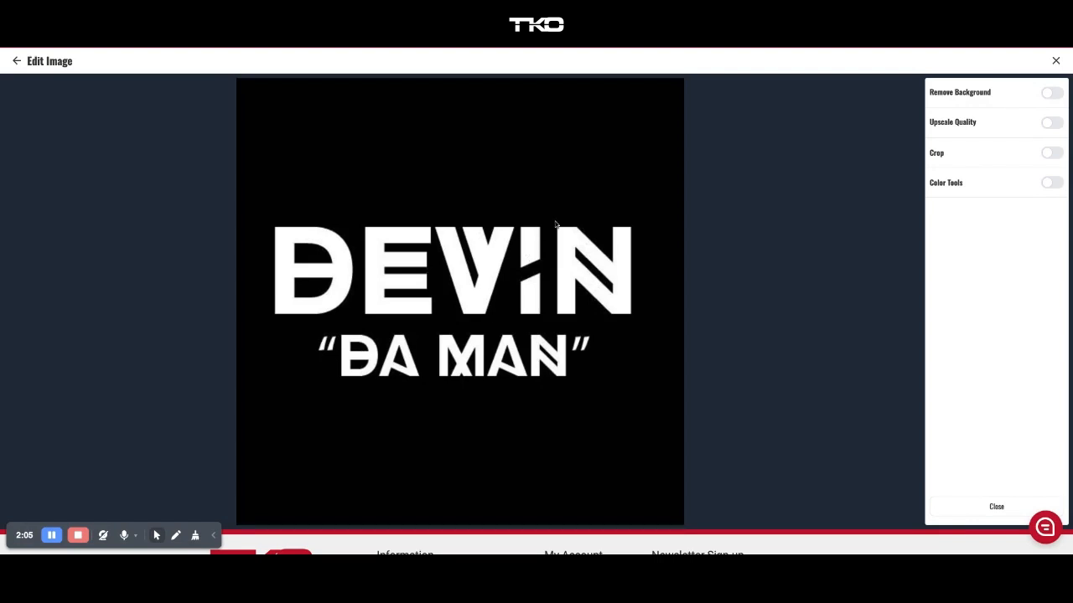
Strip the black background and apply, placing the 1.53 × 0.65 in logo on the sheet.
left_click(1049, 93)
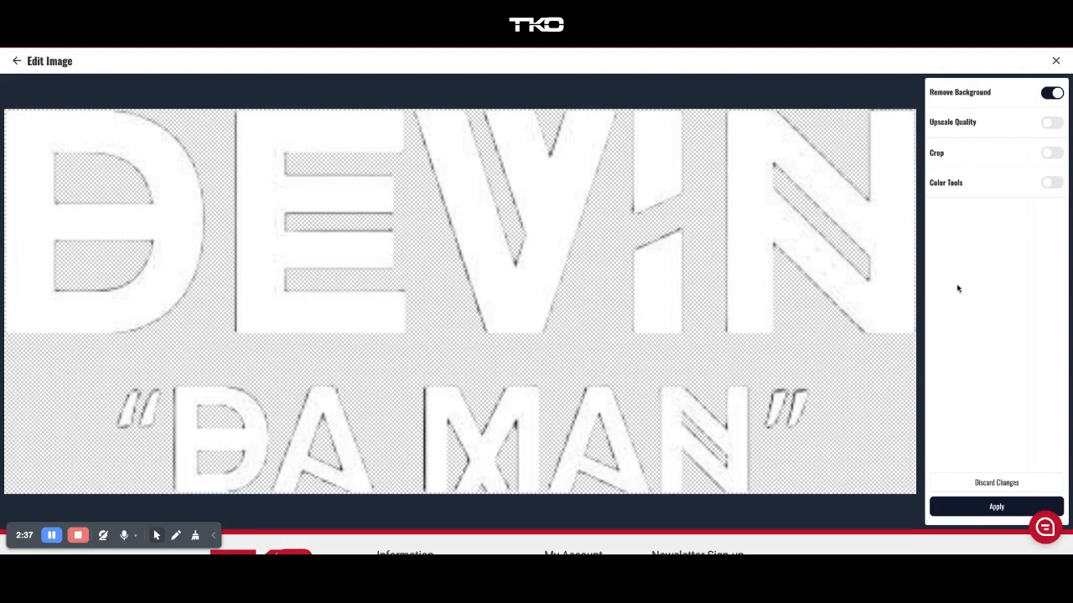
left_click(997, 508)
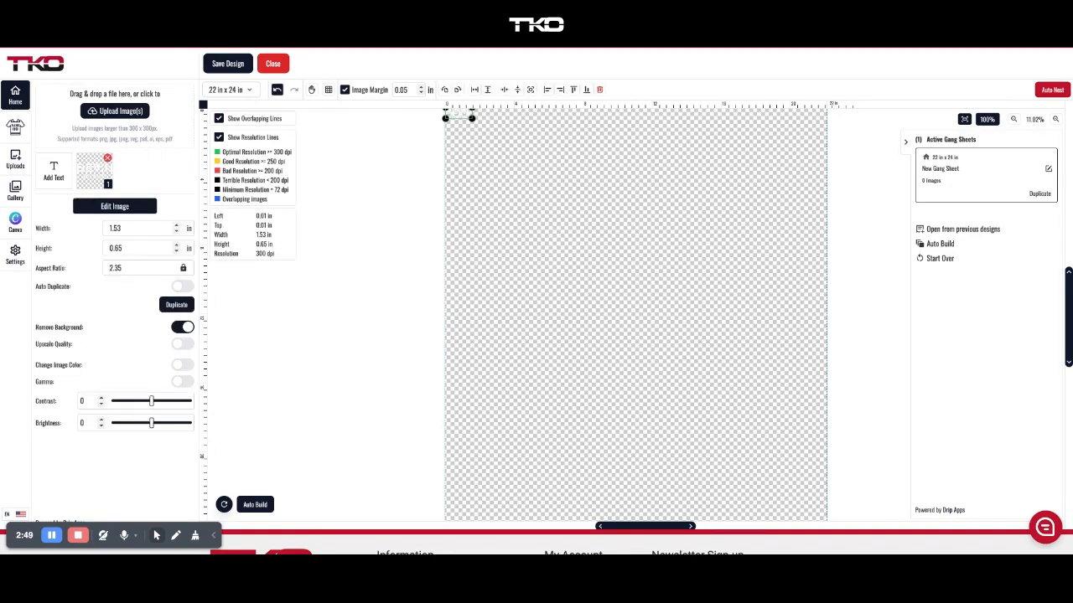
Enlarge the text logo to 10 in wide, making it 10.00 × 4.23 in.
scroll(297, 182, "up", 2)
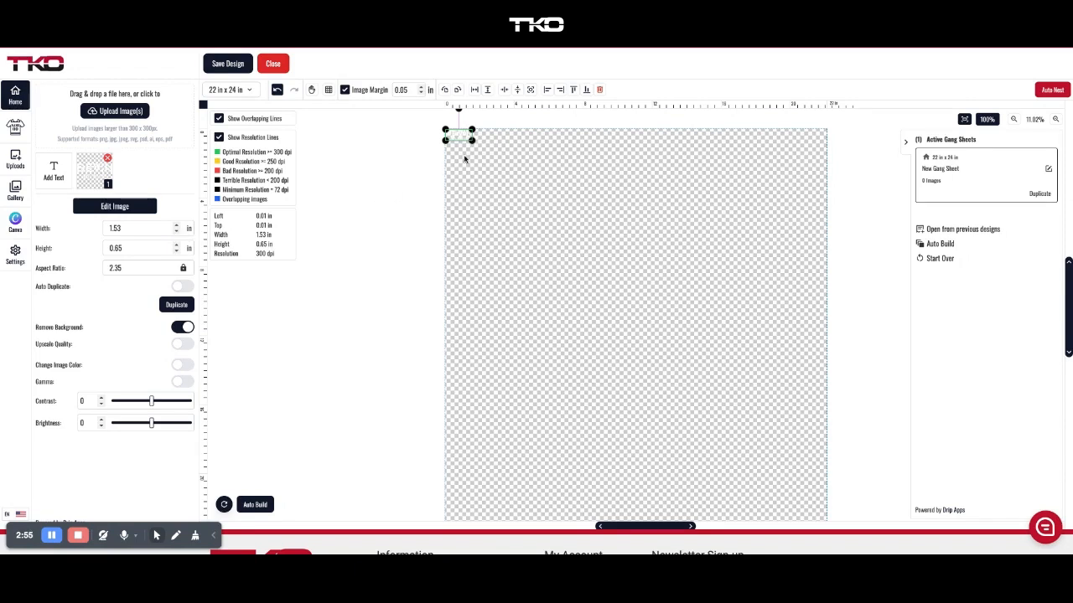
left_click_drag(472, 140, 498, 172)
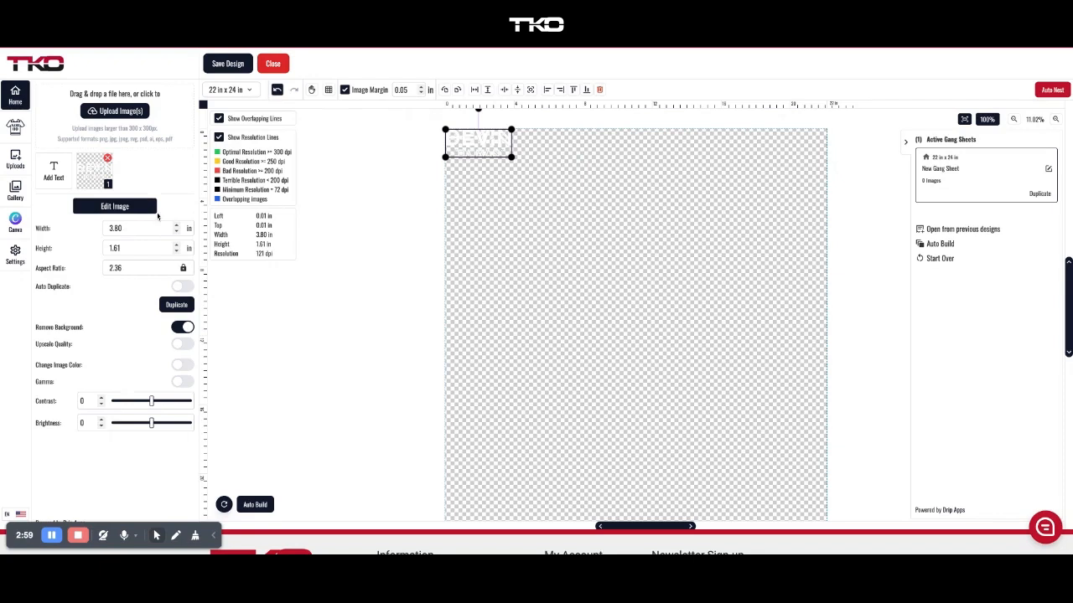
left_click(117, 228)
double_click(140, 232)
type("10")
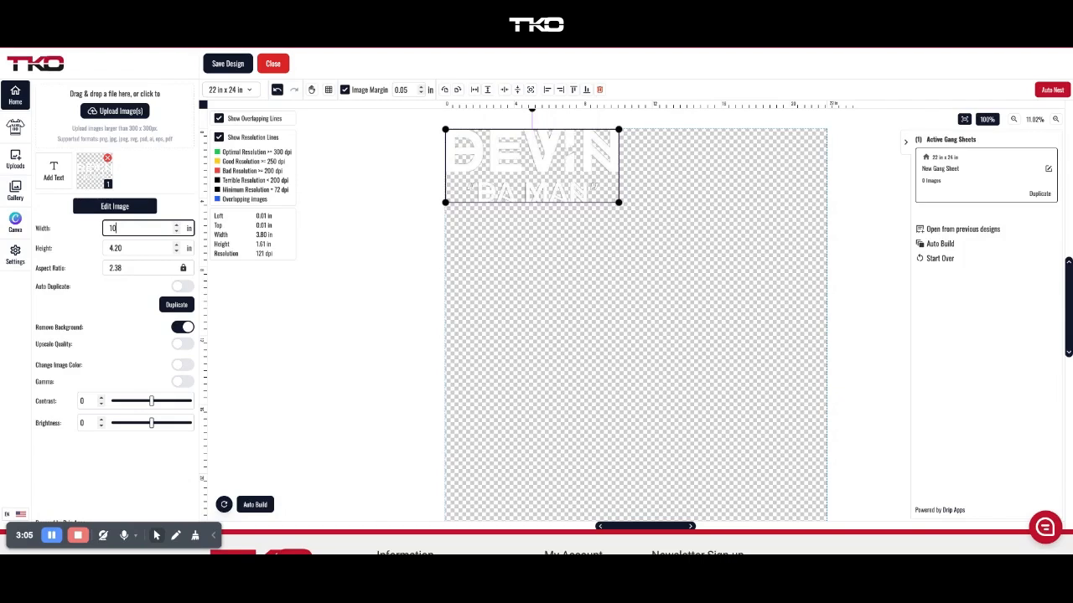
left_click(537, 256)
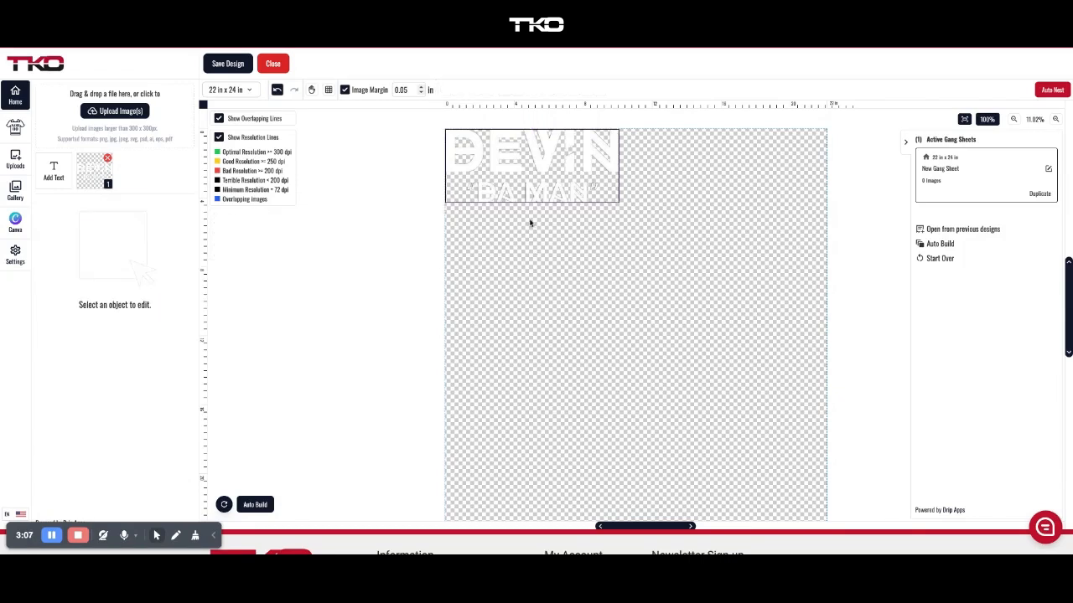
left_click(533, 178)
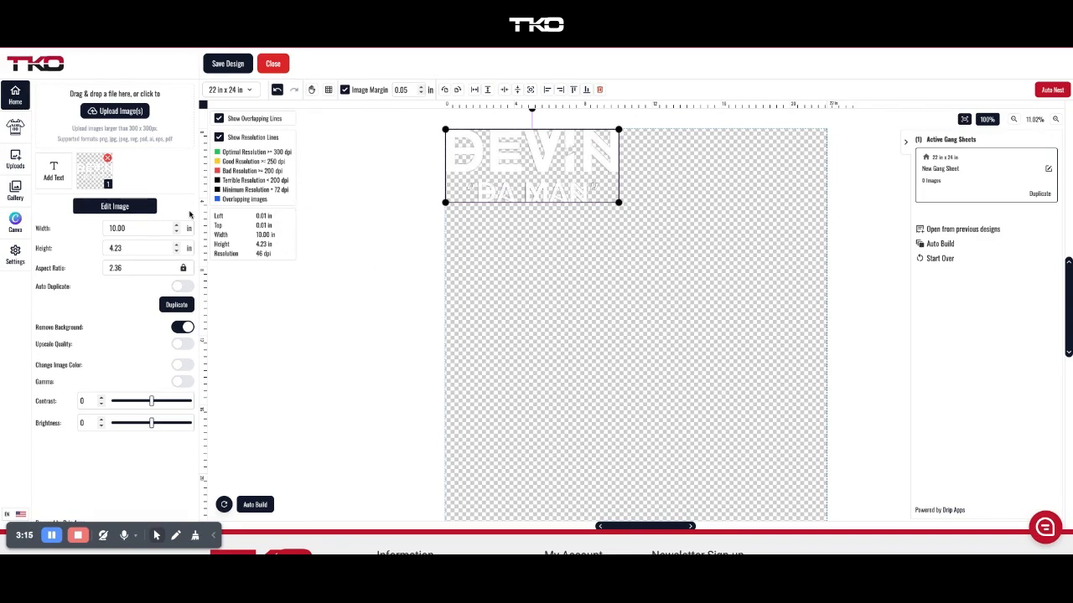
Duplicate the small text logo four times.
left_click(101, 176)
left_click(102, 175)
left_click(101, 176)
left_click(101, 175)
left_click(101, 175)
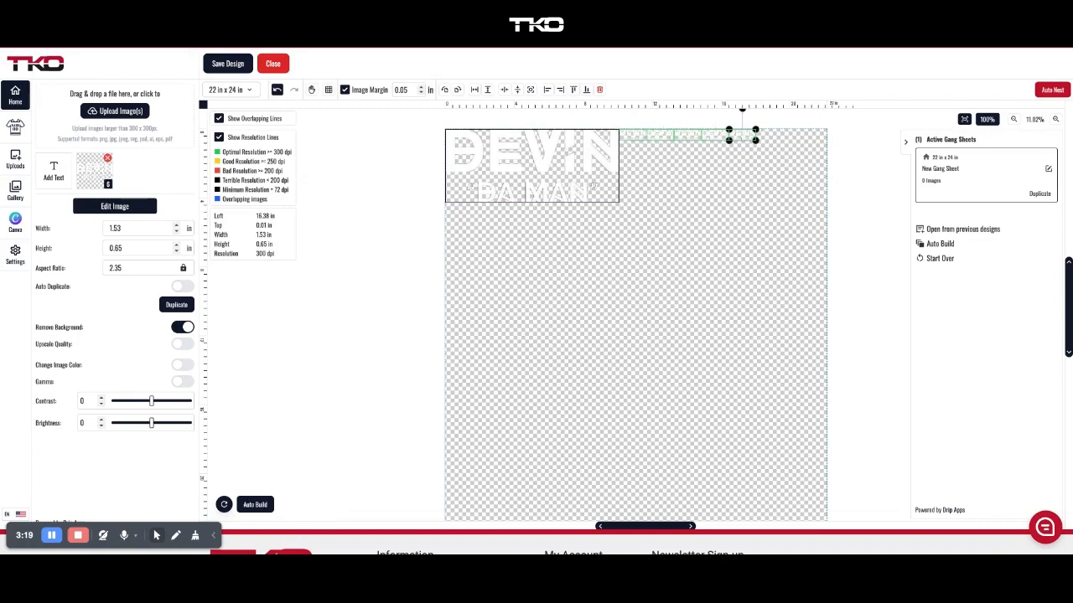
Add six copies of the large 10-inch logo, then delete the large copies.
left_click(456, 170)
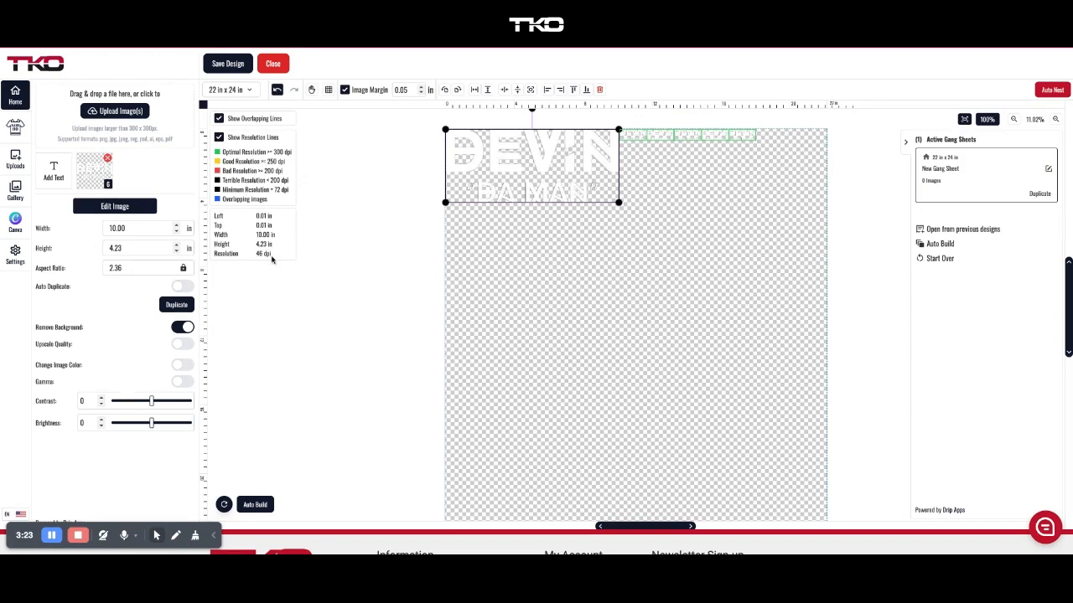
left_click(186, 305)
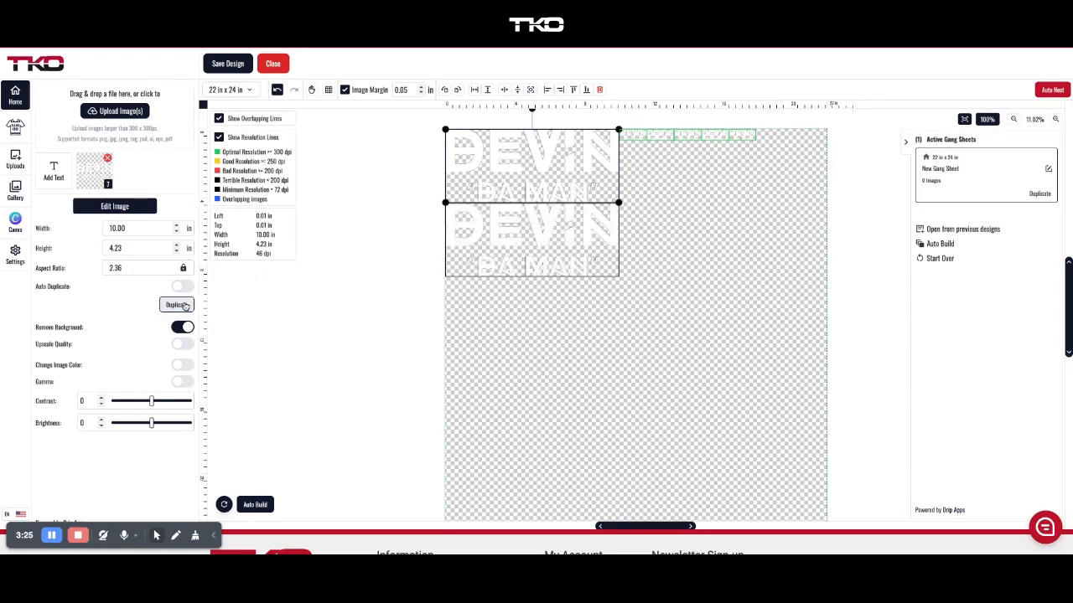
left_click(186, 305)
left_click(186, 305)
left_click(187, 305)
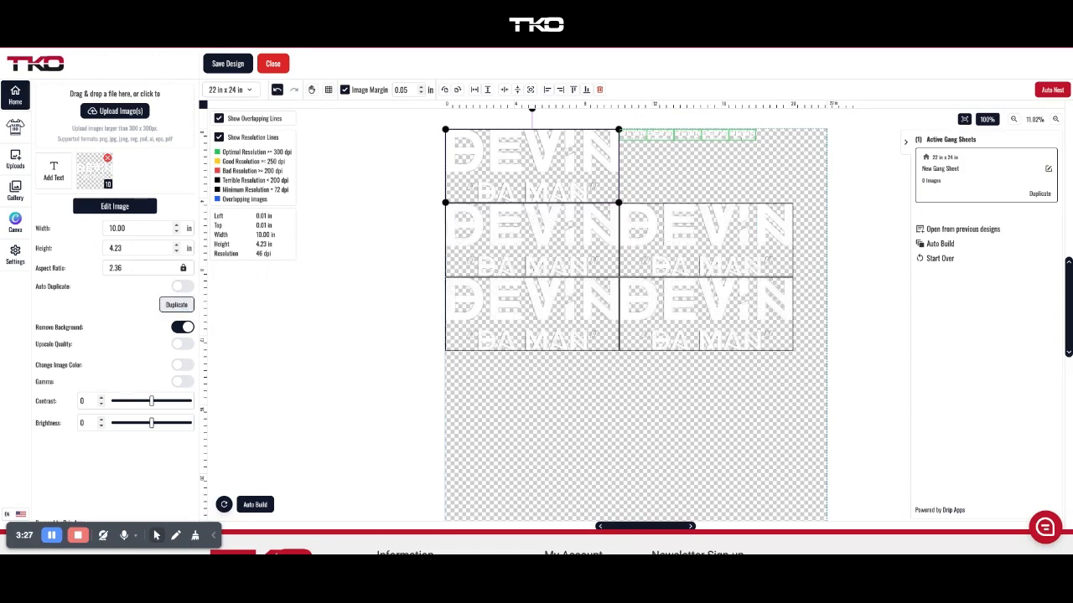
left_click(187, 305)
left_click(186, 305)
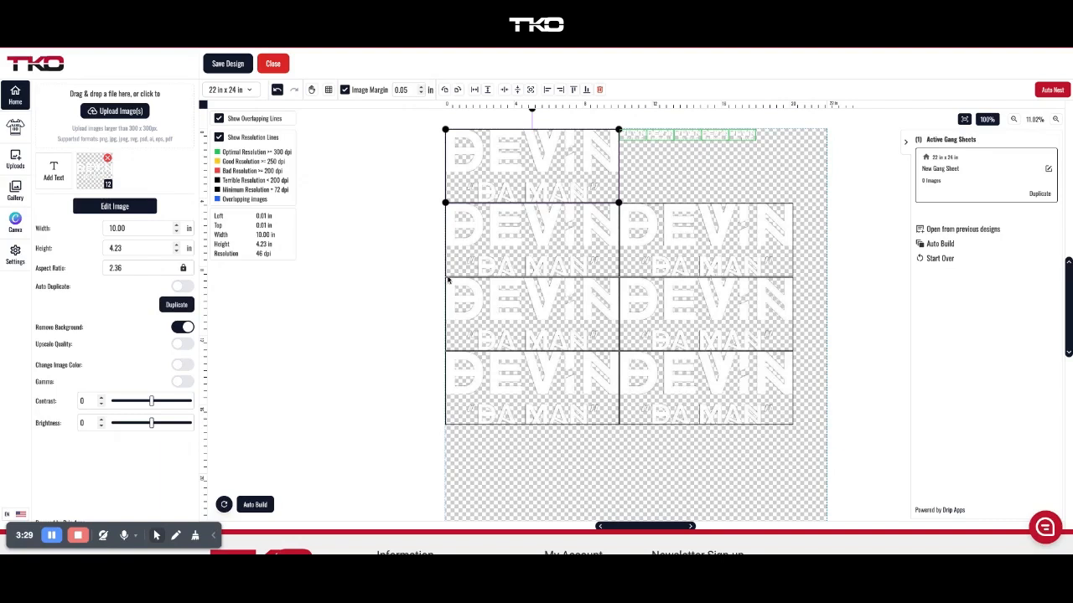
scroll(633, 306, "down", 3)
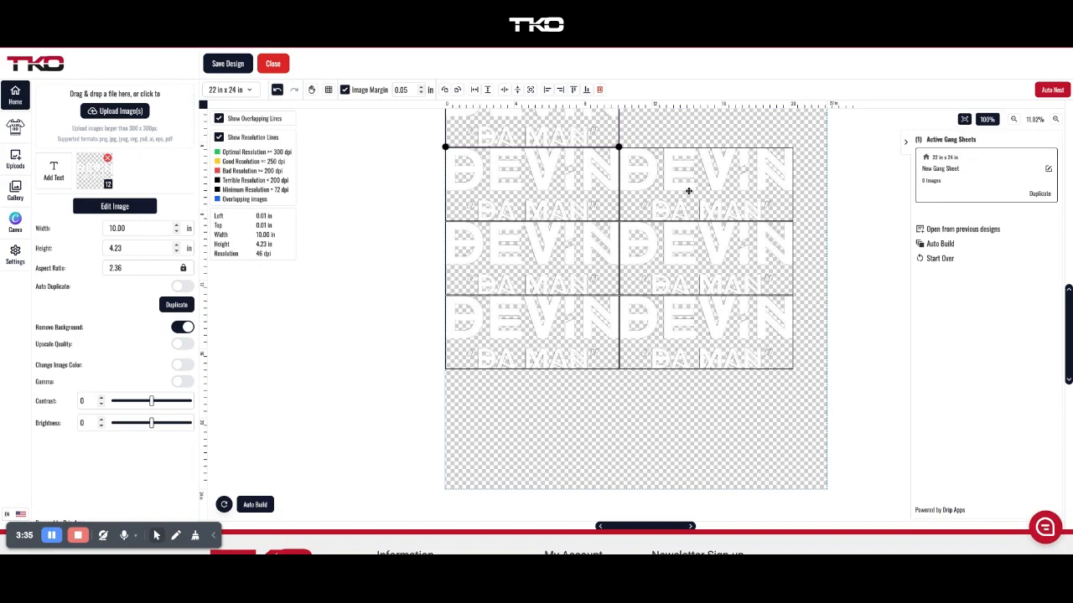
scroll(637, 275, "up", 2)
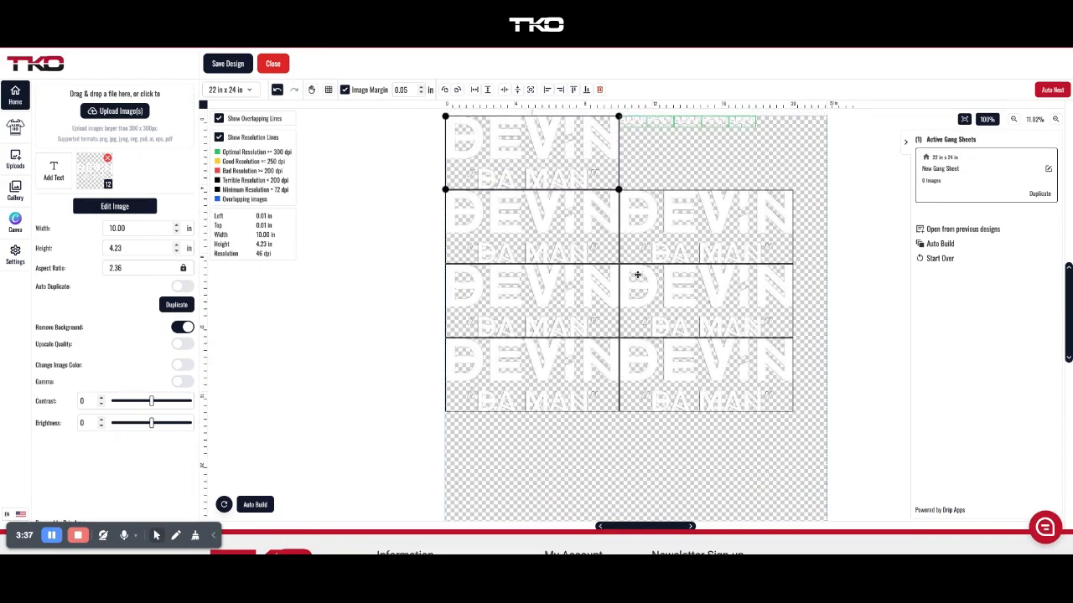
scroll(665, 280, "up", 2)
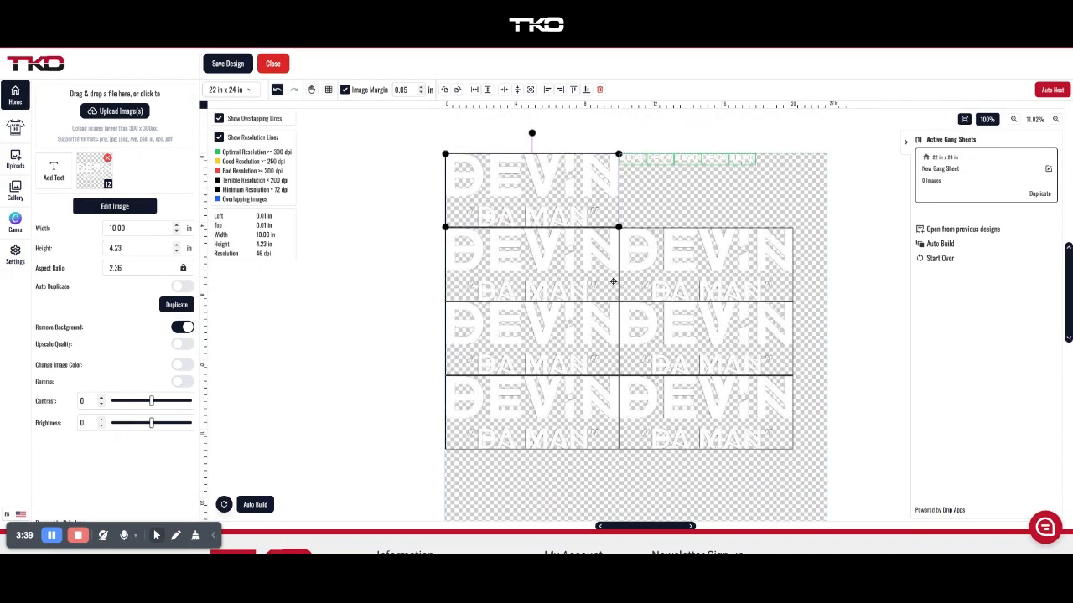
key("Delete")
key("Delete")
key("Delete")
key("Delete")
key("Delete")
key("Delete")
key("Delete")
key("Delete")
key("Delete")
key("Delete")
key("Delete")
key("Delete")
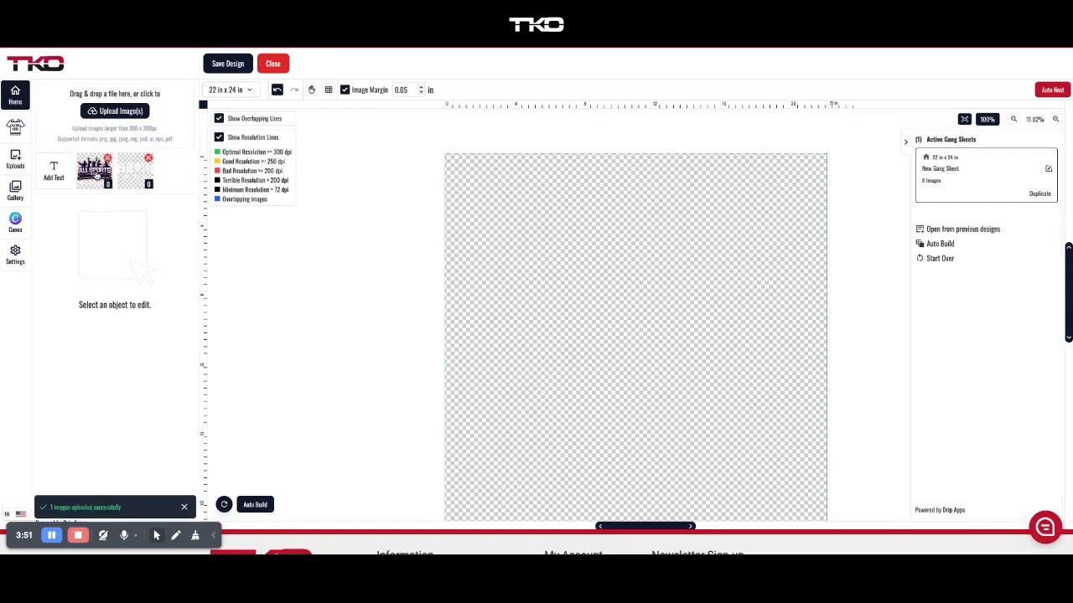
Add the All Sports Kids logo and the second uploaded text image to the sheet.
left_click(94, 173)
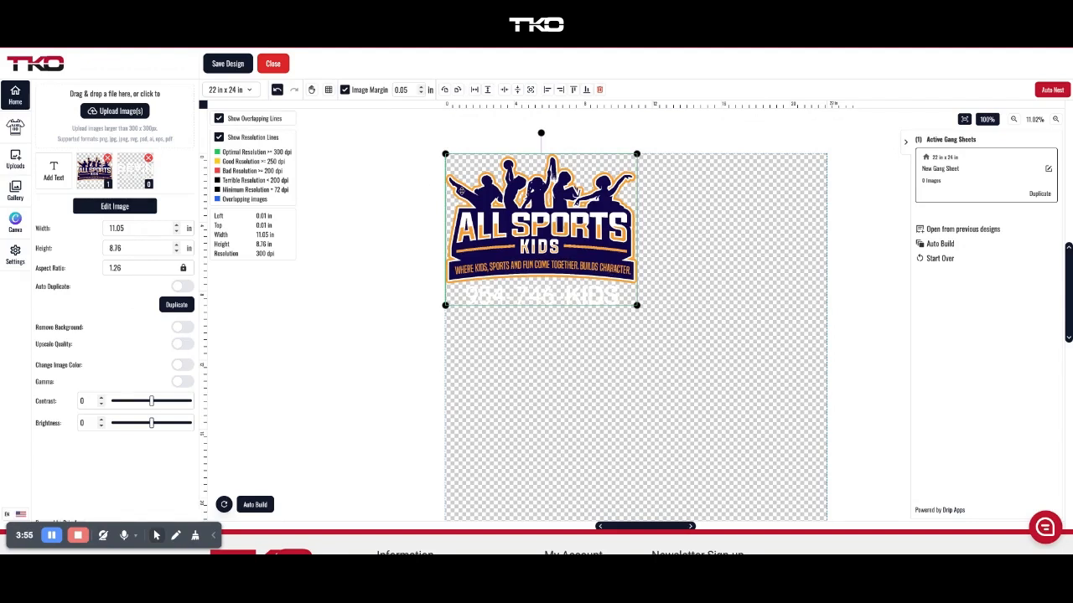
left_click(135, 171)
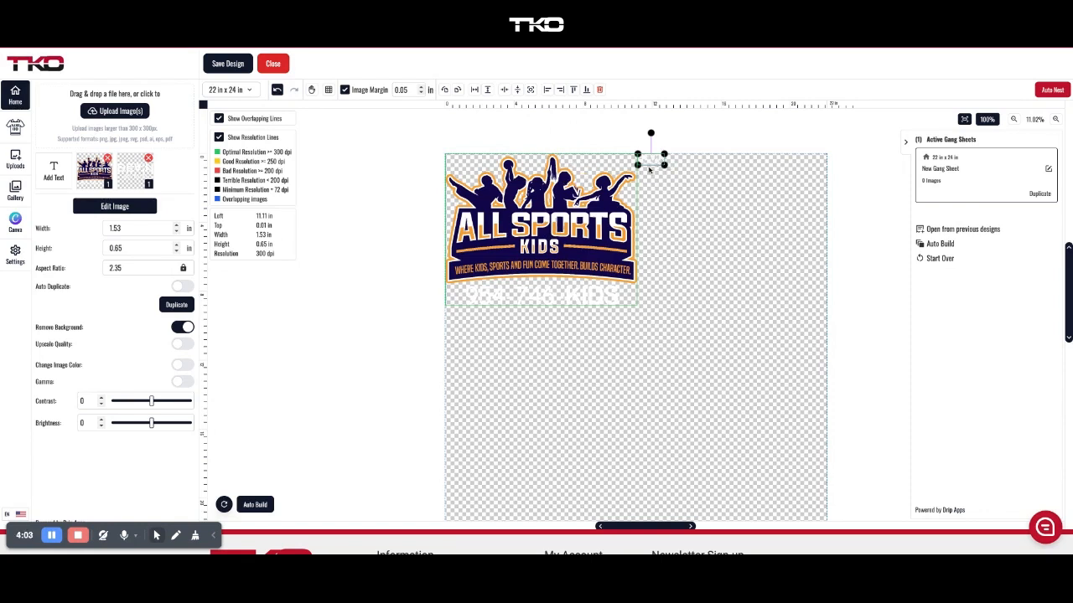
Test the white text image at sizes from about 2.5 to 9.7 in wide, then delete it.
left_click_drag(665, 166, 802, 223)
left_click_drag(754, 275, 649, 179)
left_click_drag(663, 164, 681, 172)
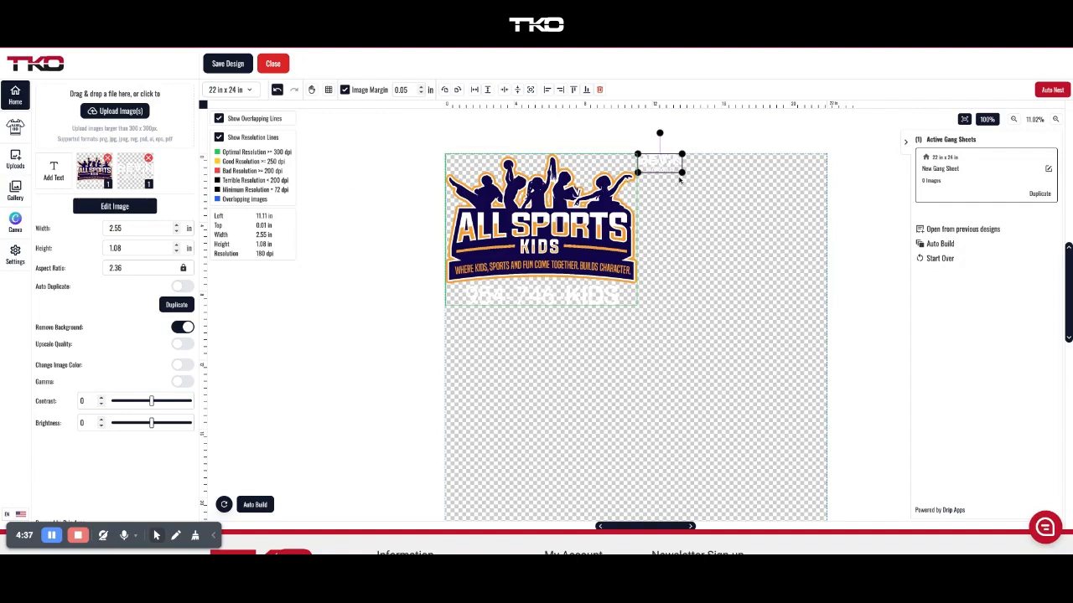
left_click_drag(682, 172, 805, 224)
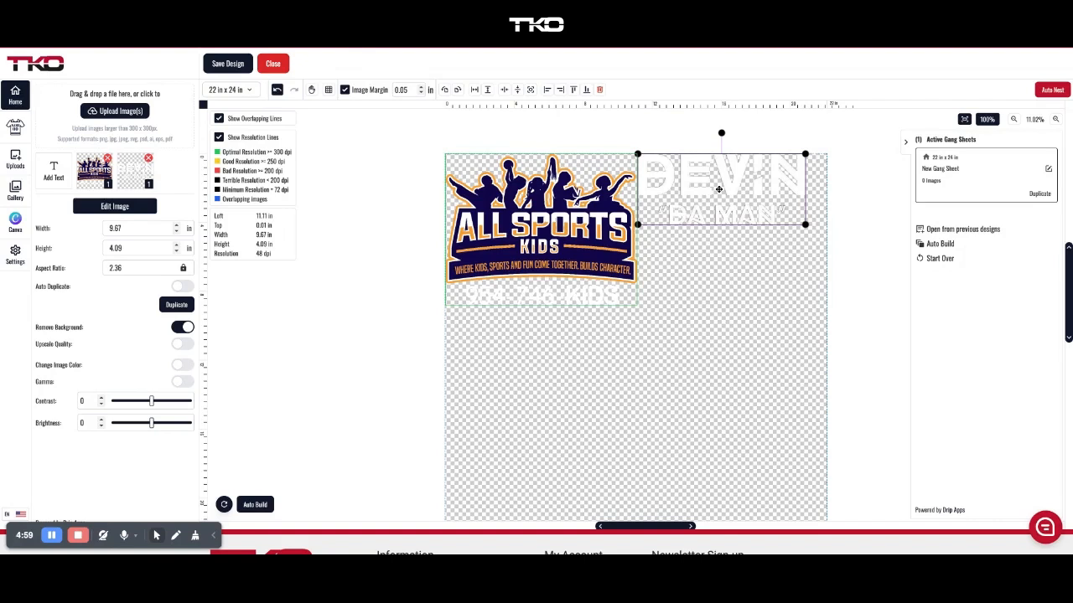
key("Delete")
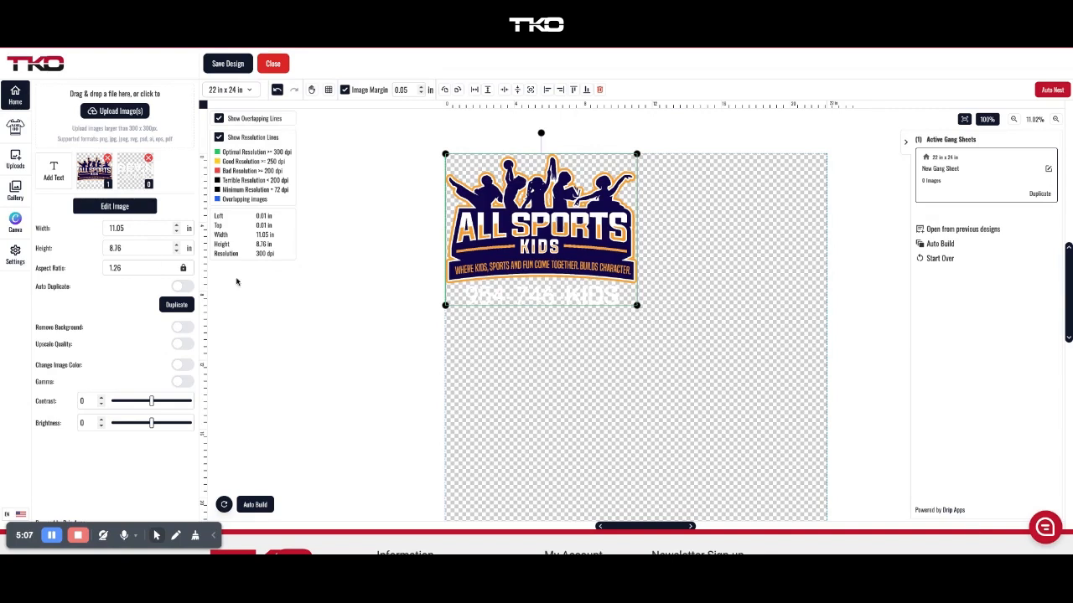
Set the All Sports Kids logo's width to 10 in.
left_click(124, 228)
double_click(136, 228)
type("10")
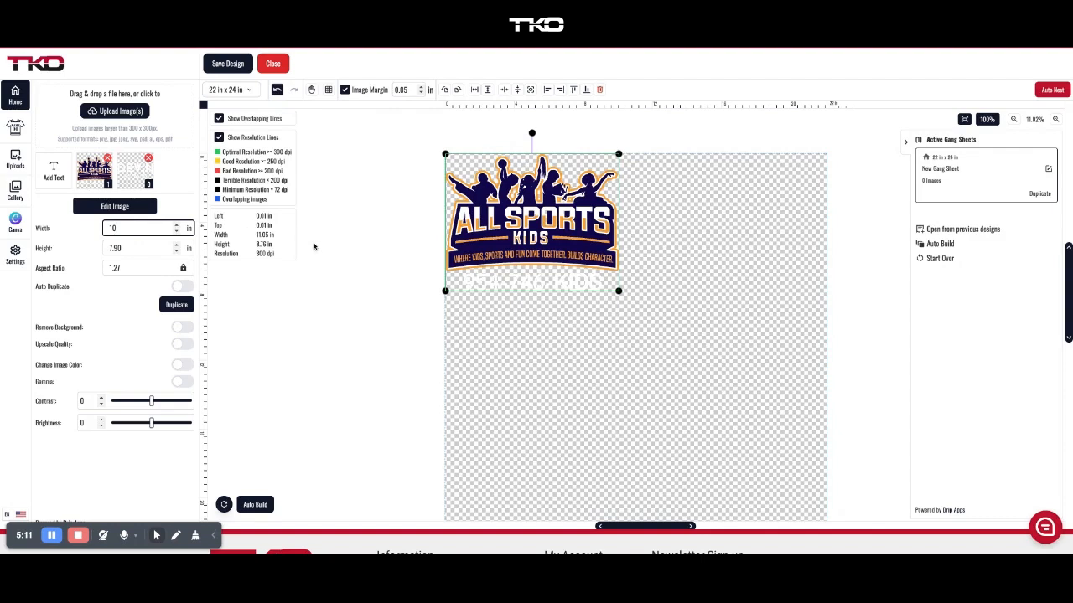
left_click(516, 233)
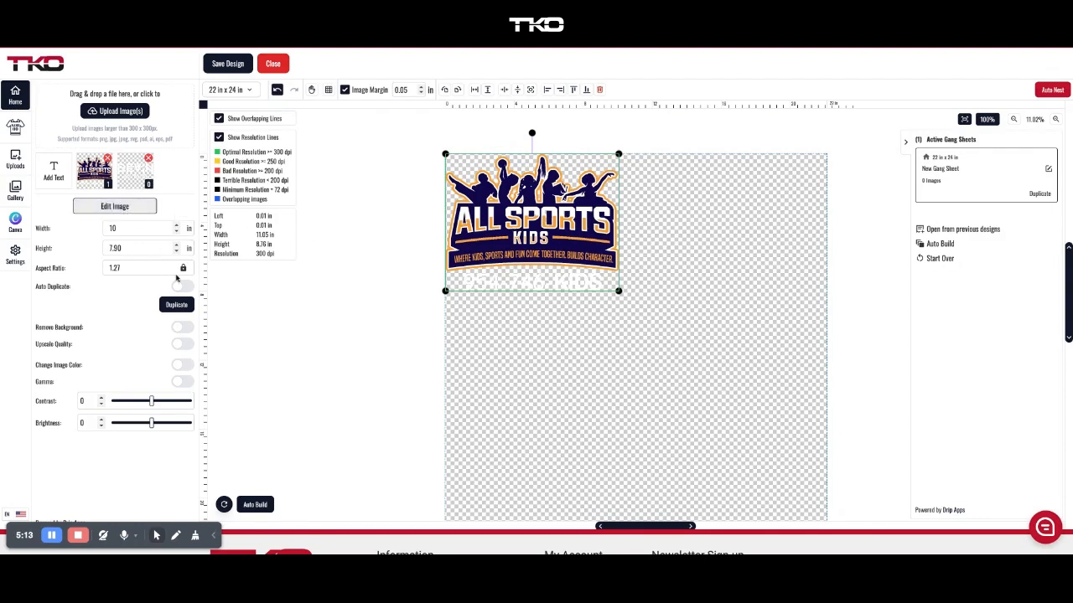
Duplicate the logo three times to form a two-by-two grid of four.
left_click(177, 305)
left_click(177, 305)
left_click(178, 305)
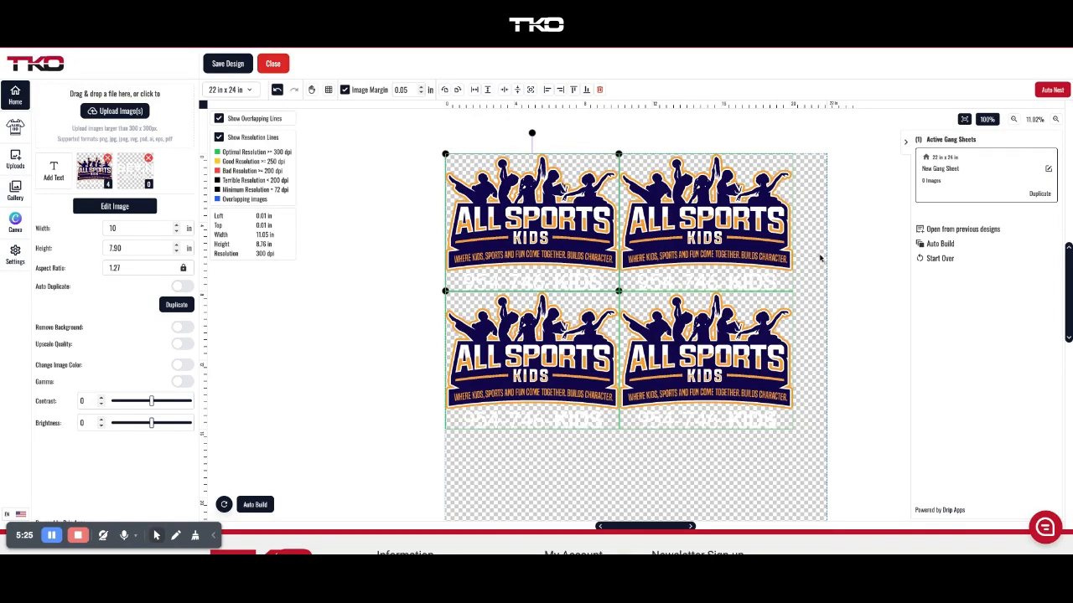
left_click(645, 453)
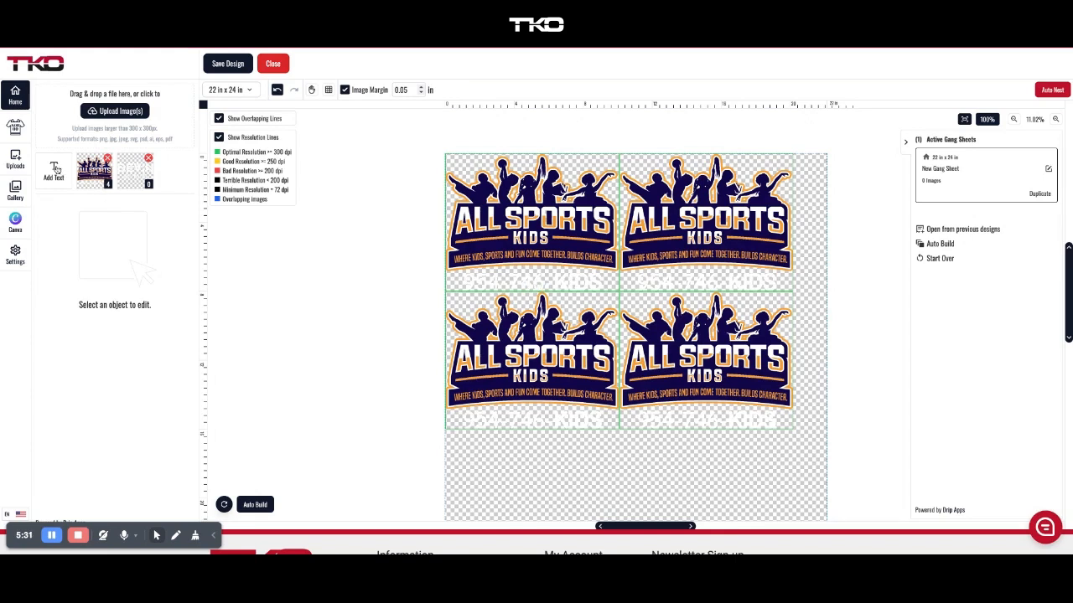
Change the Settings Visual Aid background from black to grey.
left_click(14, 254)
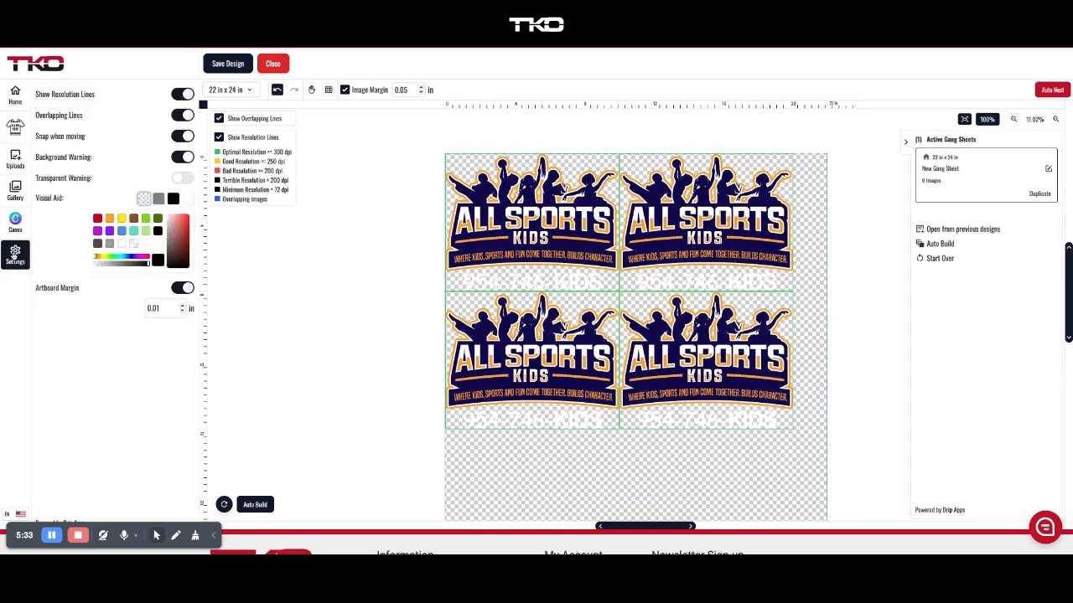
left_click(173, 200)
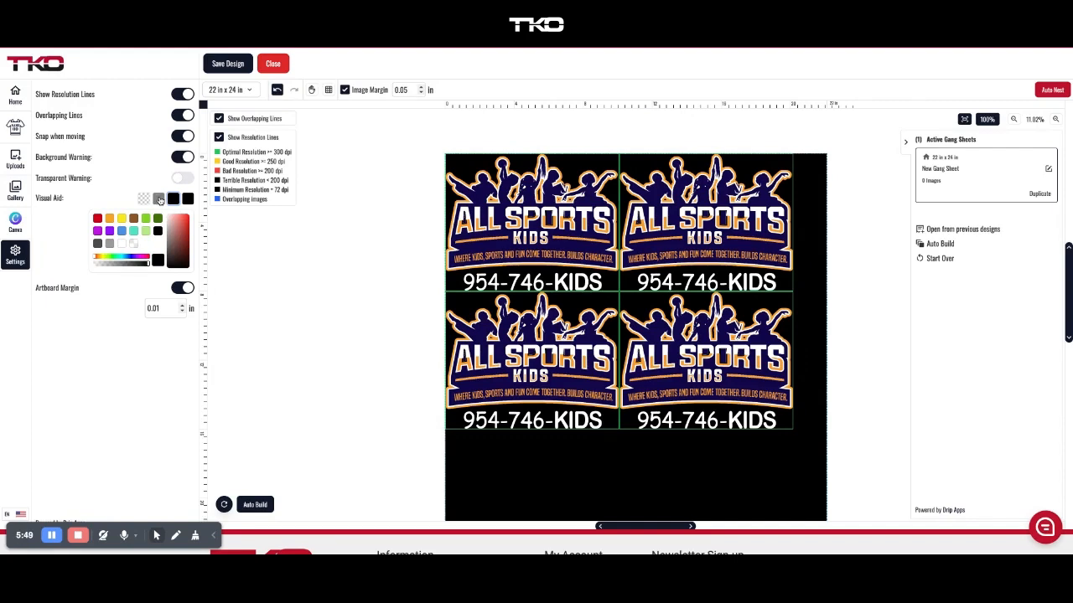
left_click(159, 200)
left_click(728, 227)
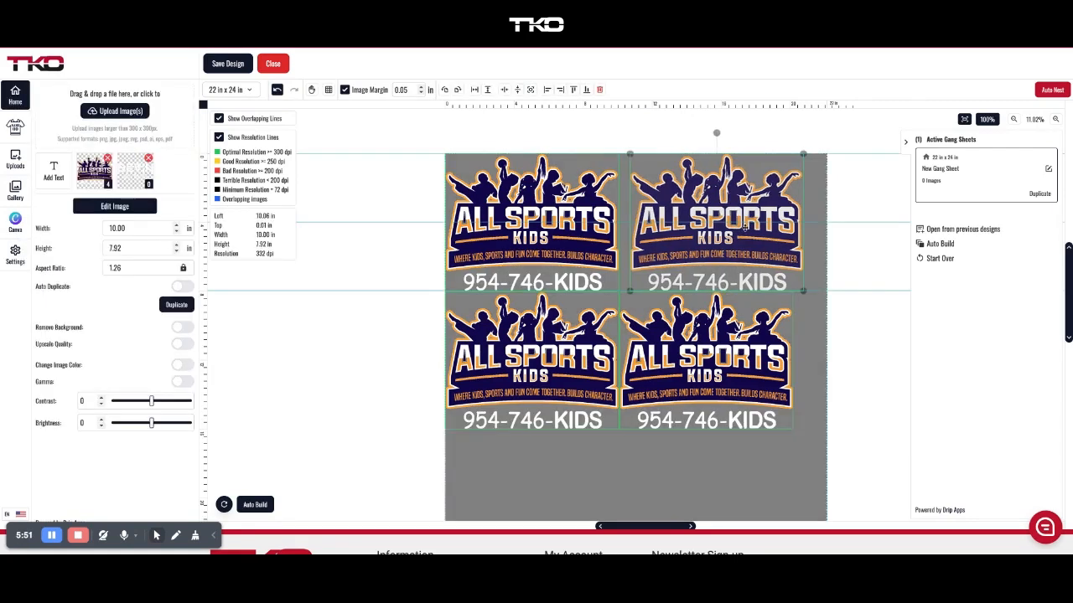
Delete the three extra copies, leaving one 10 × 7.92 in All Sports Kids logo at the top-left corner.
left_click_drag(743, 229, 716, 322)
key("Delete")
key("Delete")
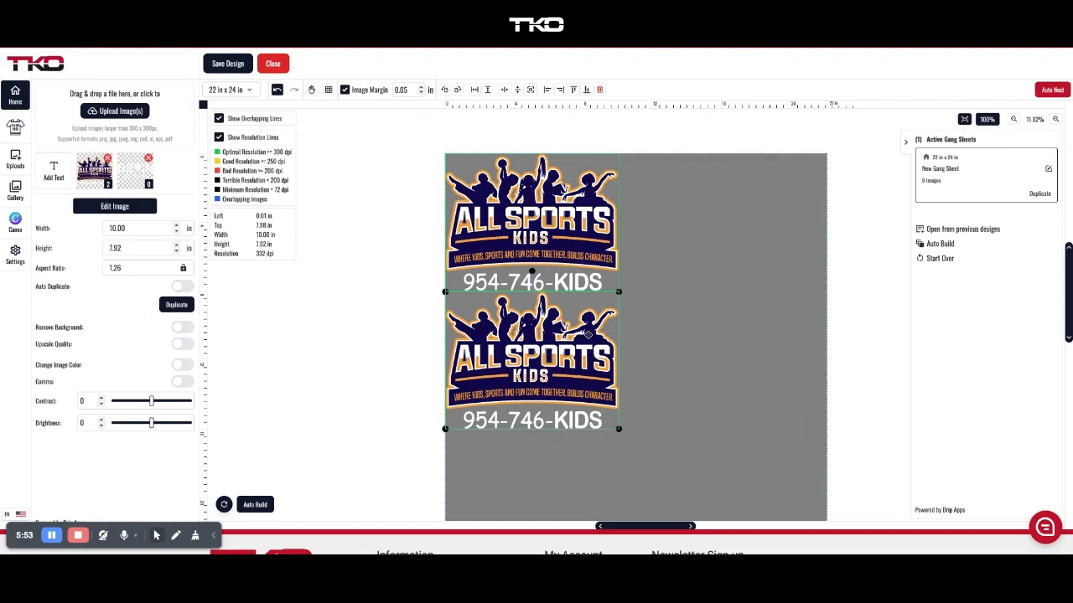
left_click(1056, 120)
scroll(658, 167, "up", 4)
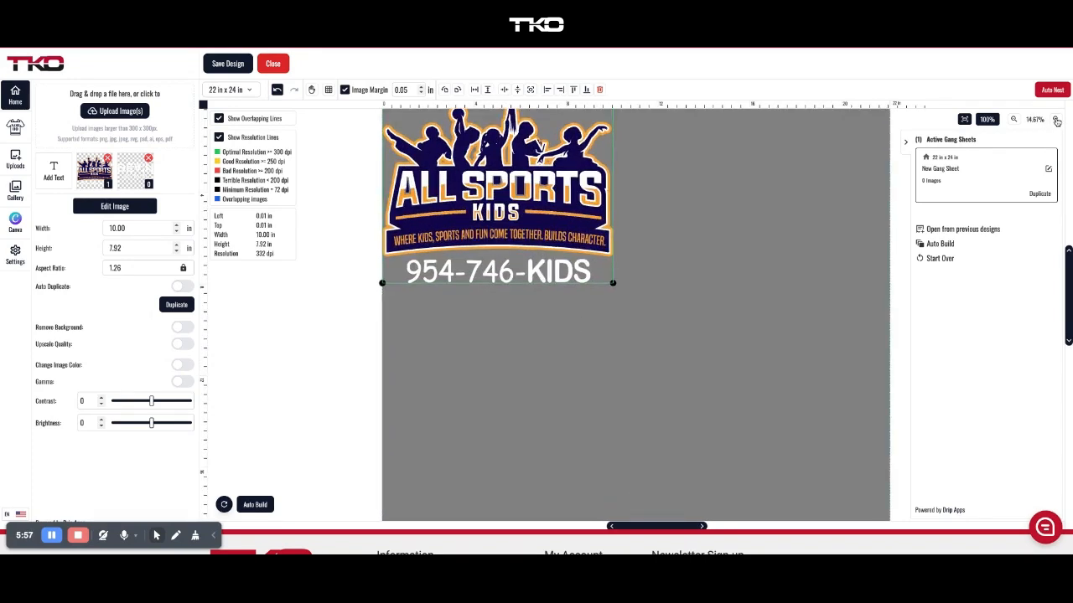
scroll(558, 171, "up", 3)
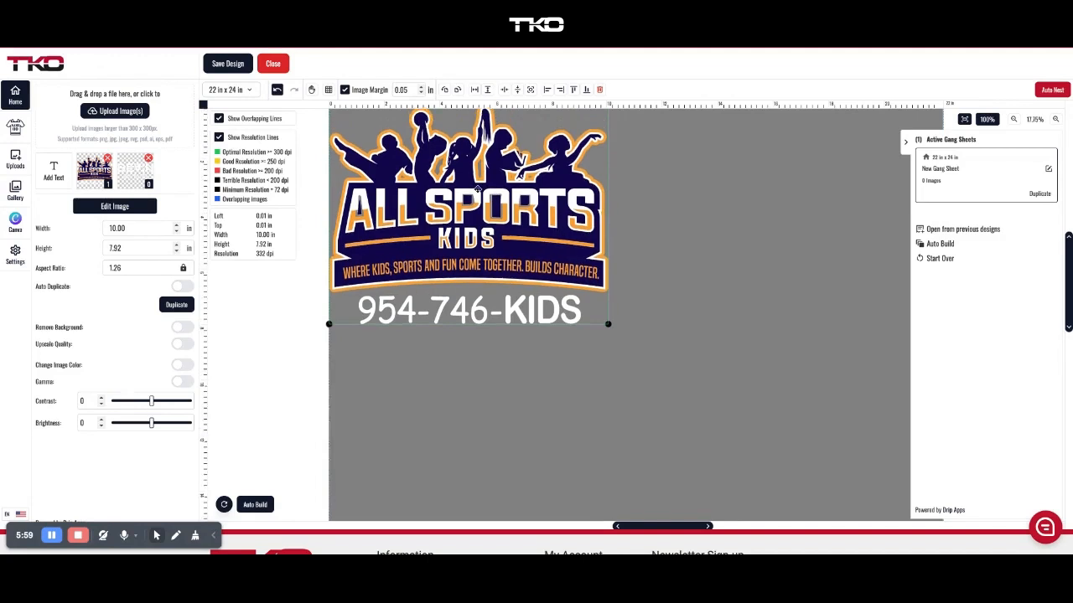
left_click_drag(513, 230, 624, 298)
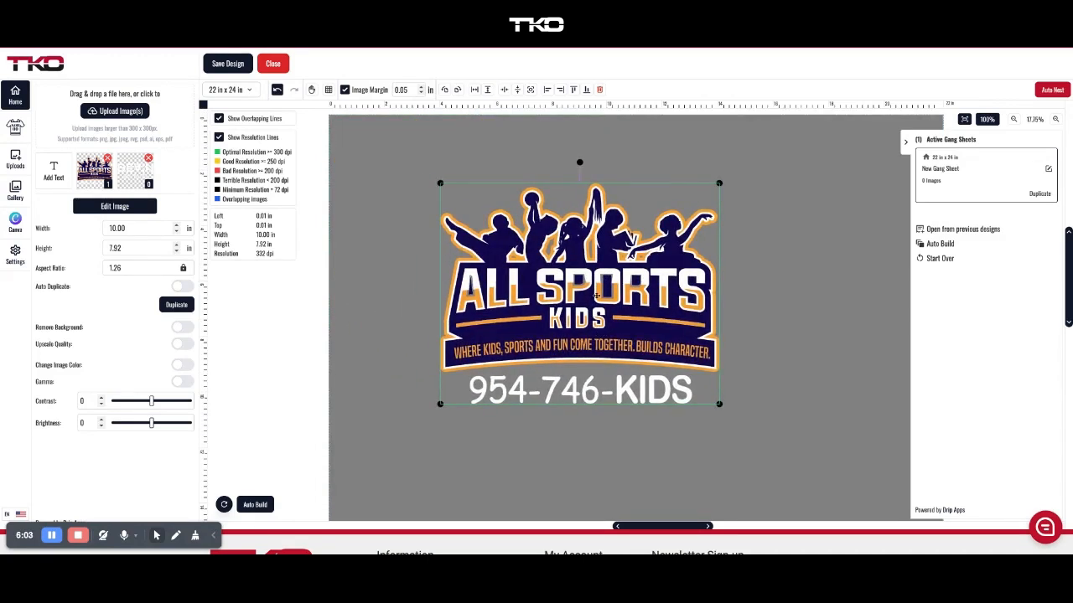
left_click_drag(514, 238, 467, 191)
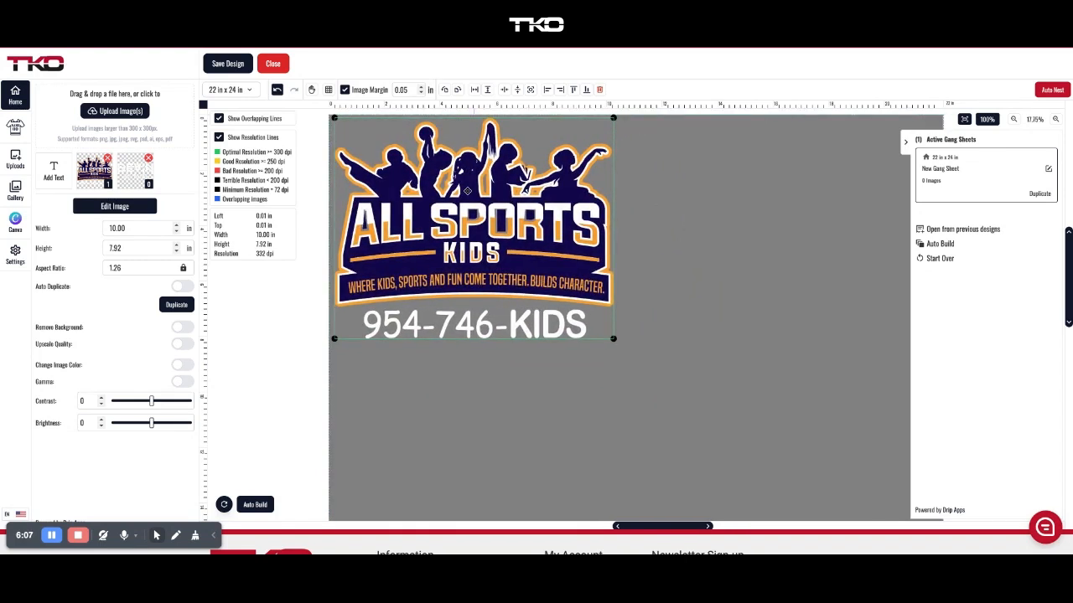
left_click(789, 211)
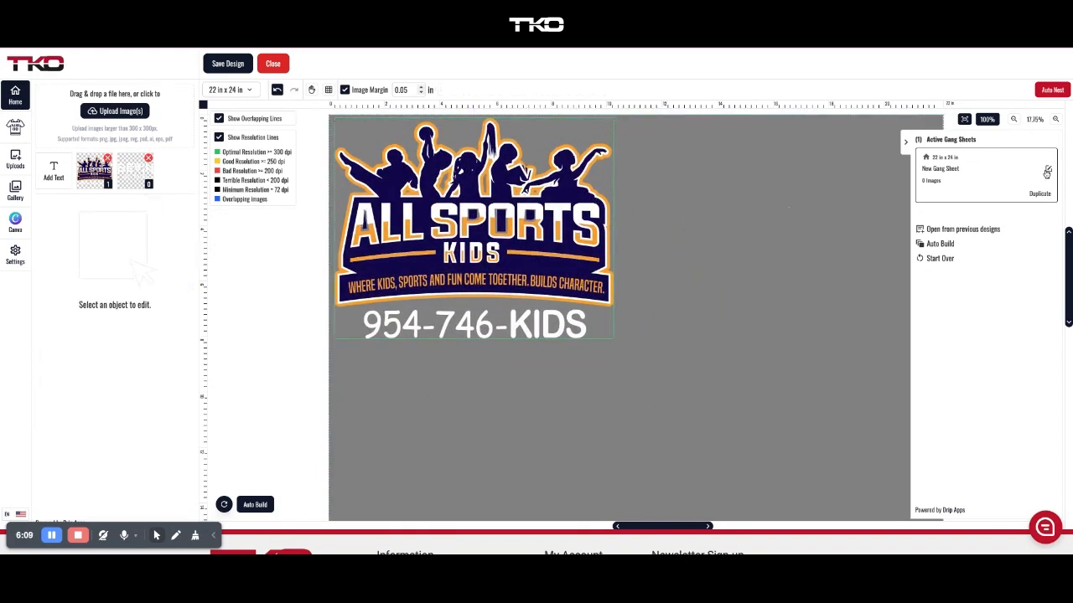
Remove both old uploaded images and upload the round Florida NSA Chapter logo file.
left_click(1014, 120)
left_click(1014, 120)
left_click(1014, 120)
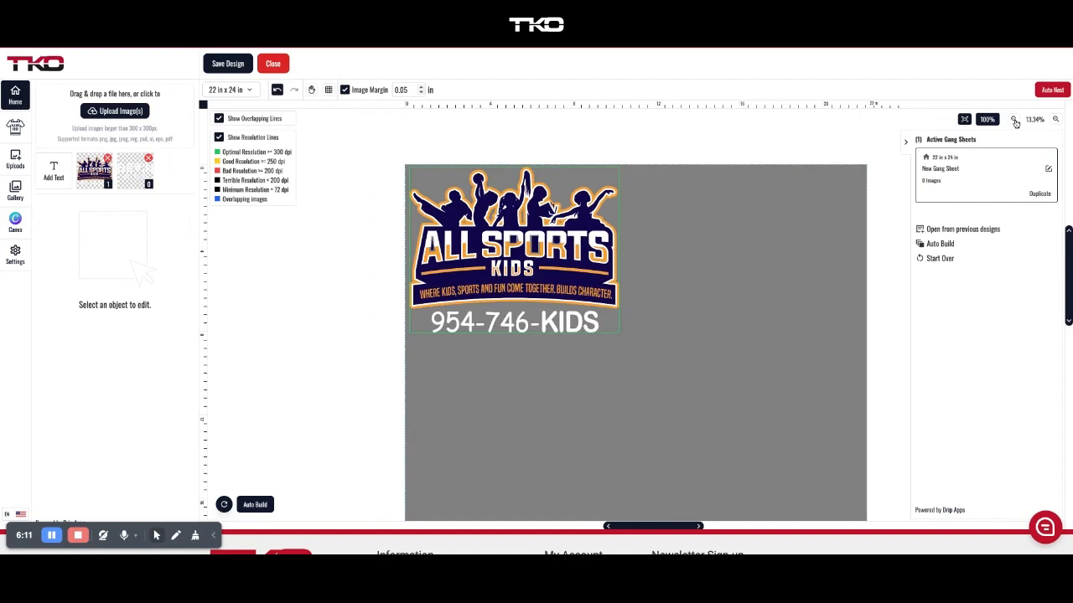
left_click(1014, 120)
scroll(697, 225, "up", 1)
scroll(698, 224, "down", 3)
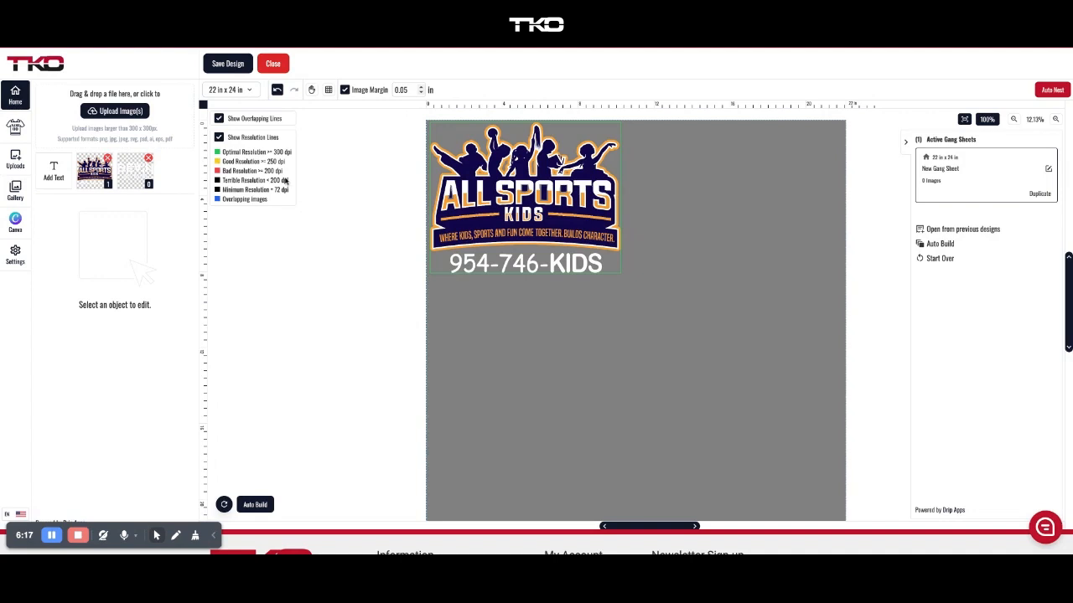
left_click(107, 158)
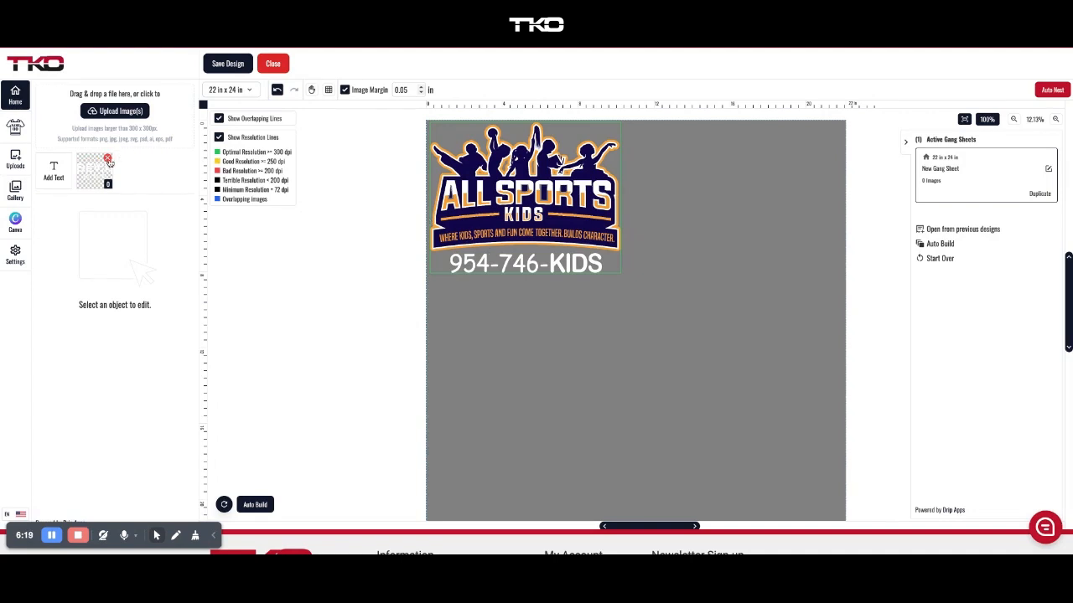
left_click(107, 159)
left_click(120, 109)
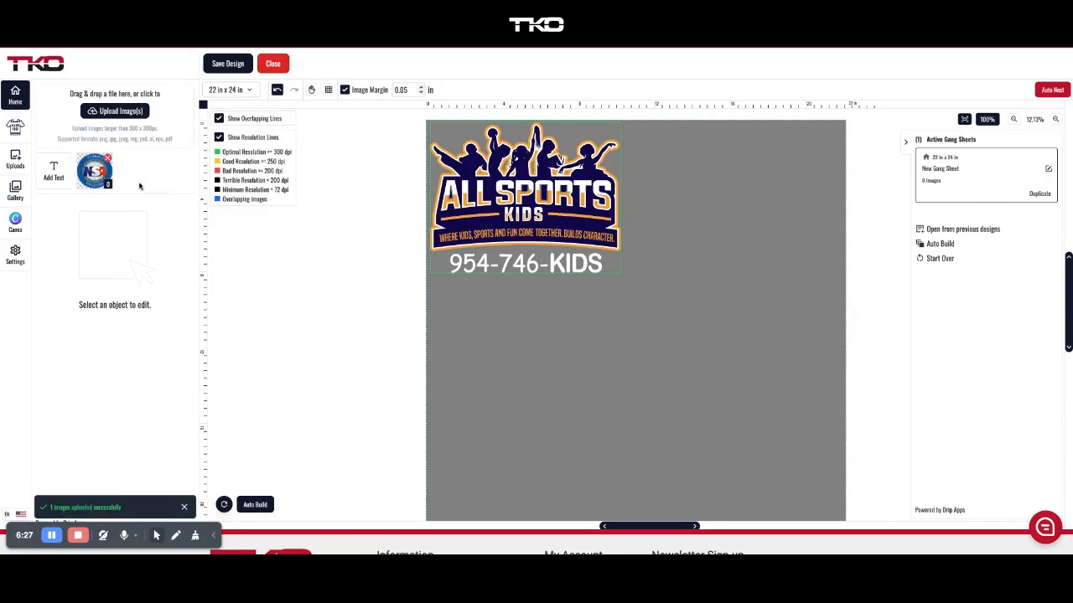
Add the 6.16 × 6.00 in NSA logo to the sheet beside the All Sports Kids logo.
left_click(103, 176)
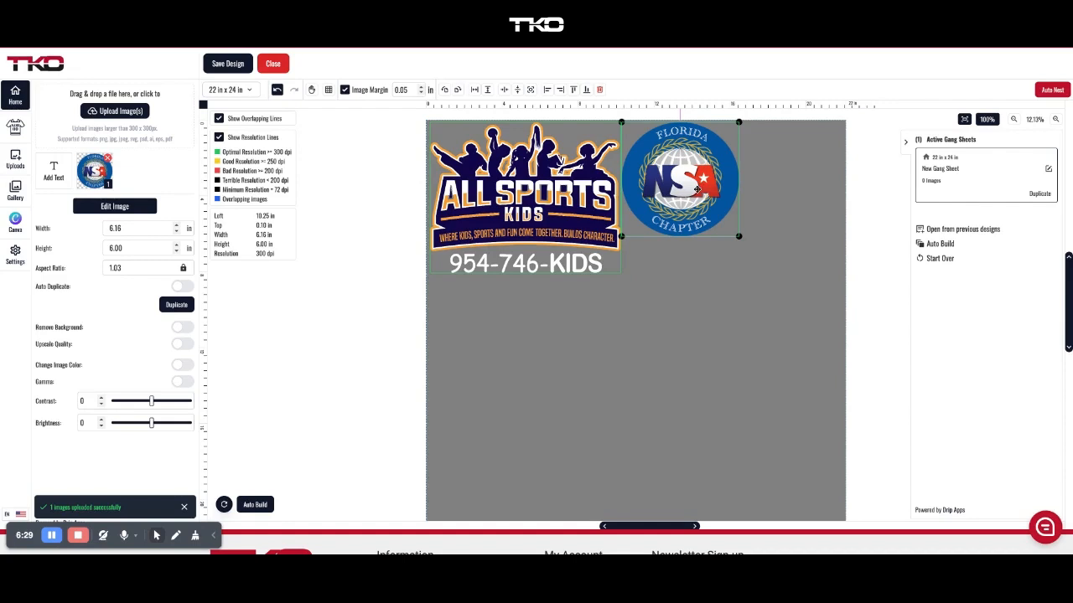
left_click_drag(699, 189, 716, 190)
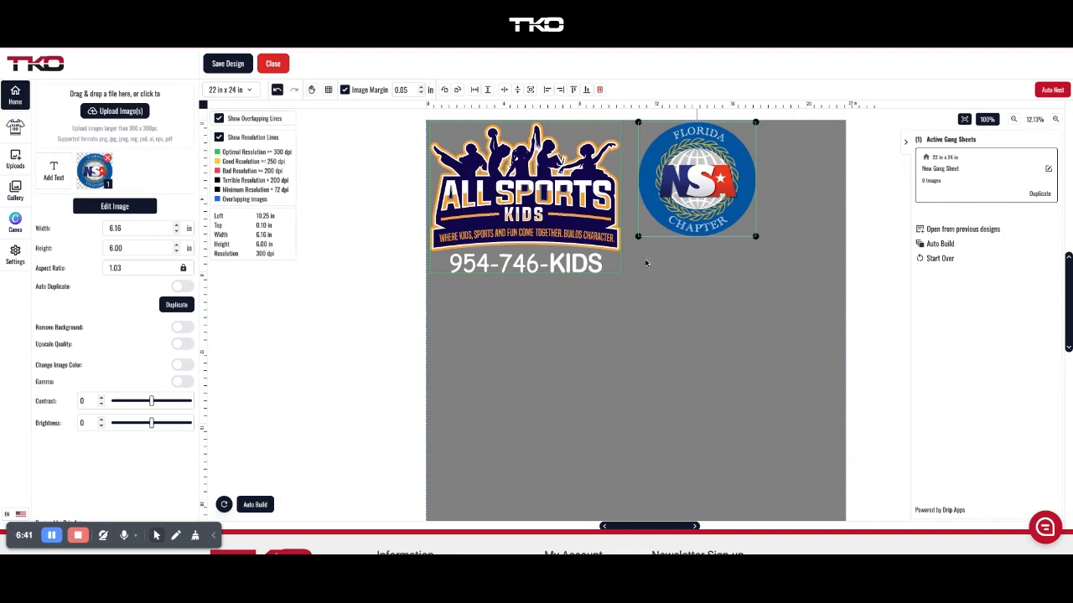
left_click(543, 310)
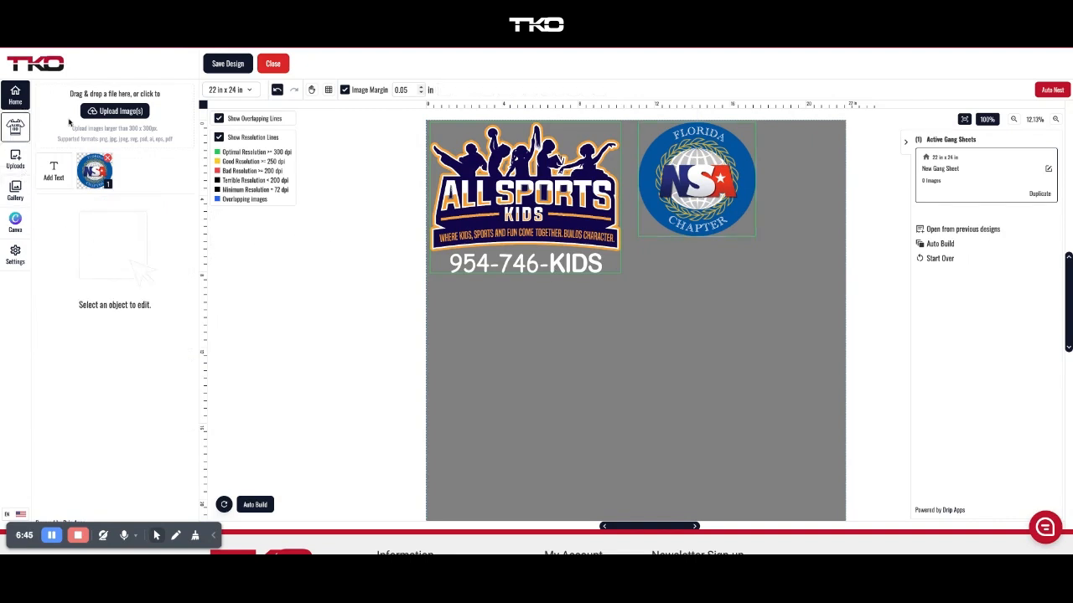
left_click(710, 178)
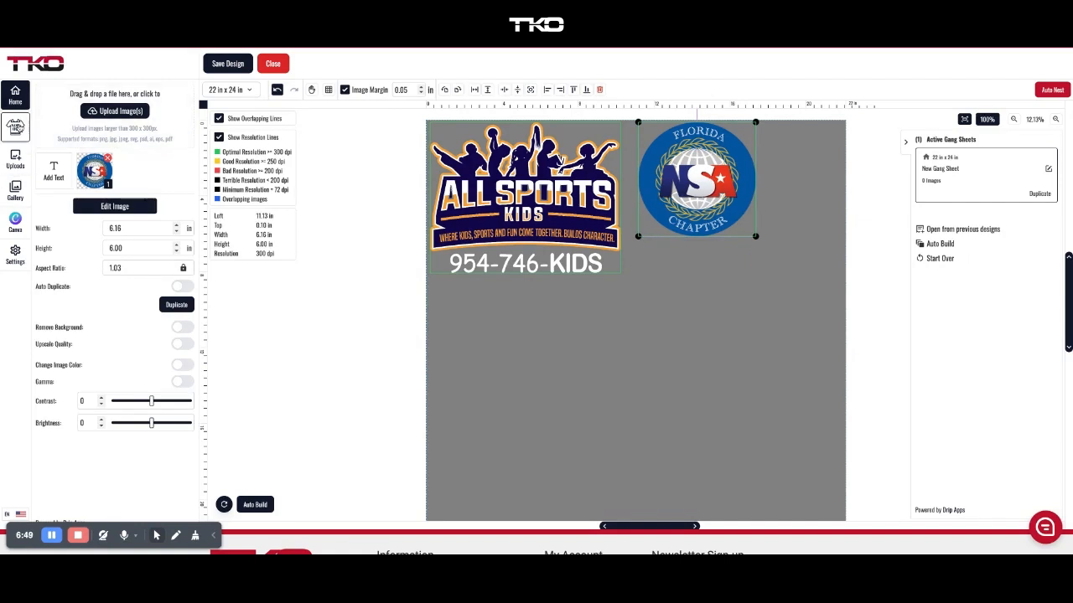
left_click(15, 127)
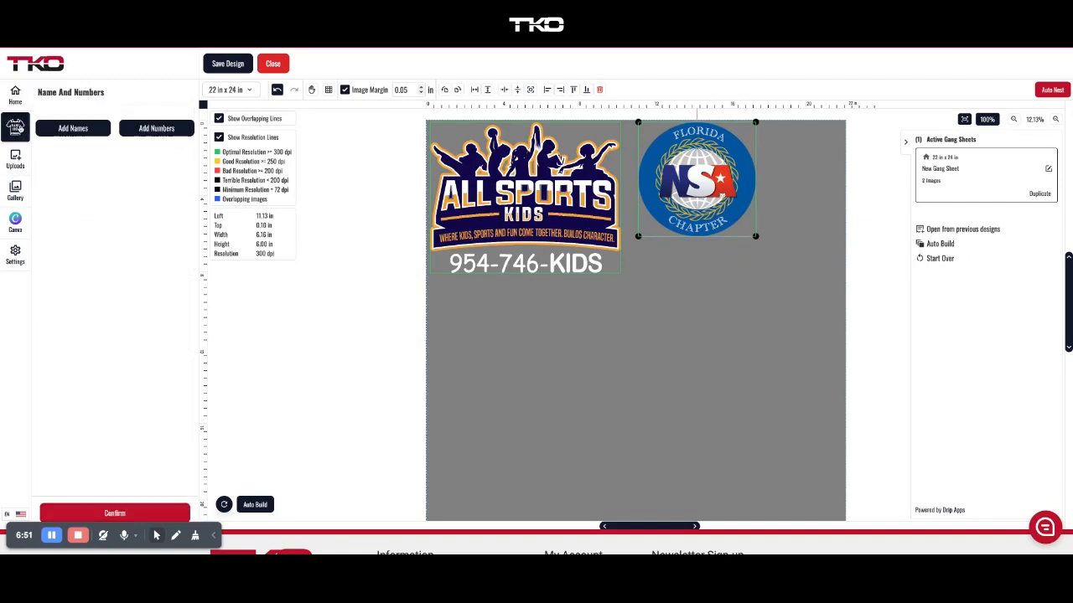
left_click(139, 130)
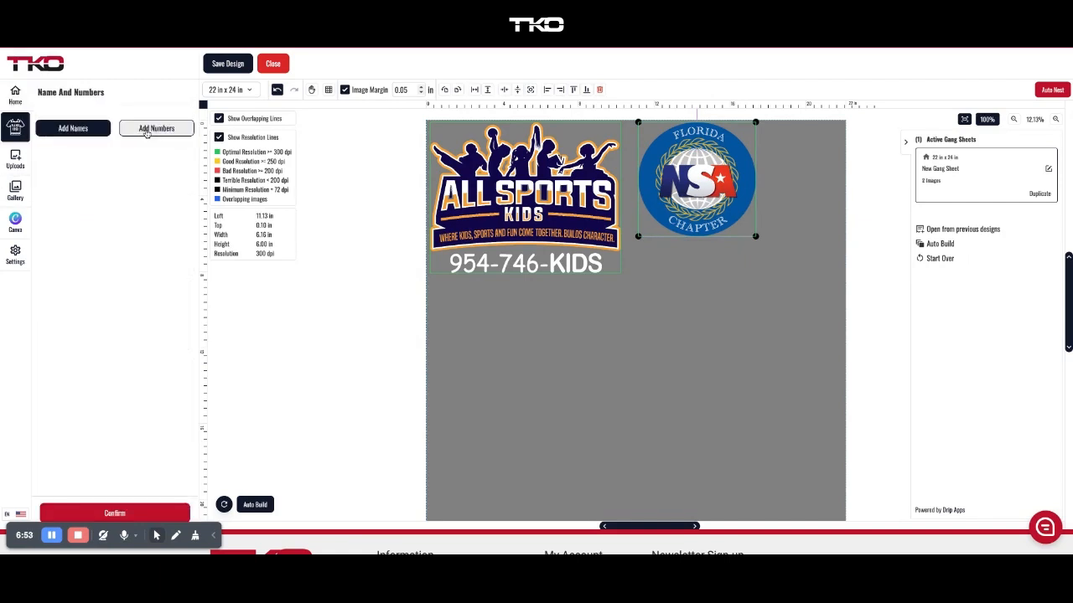
left_click(99, 131)
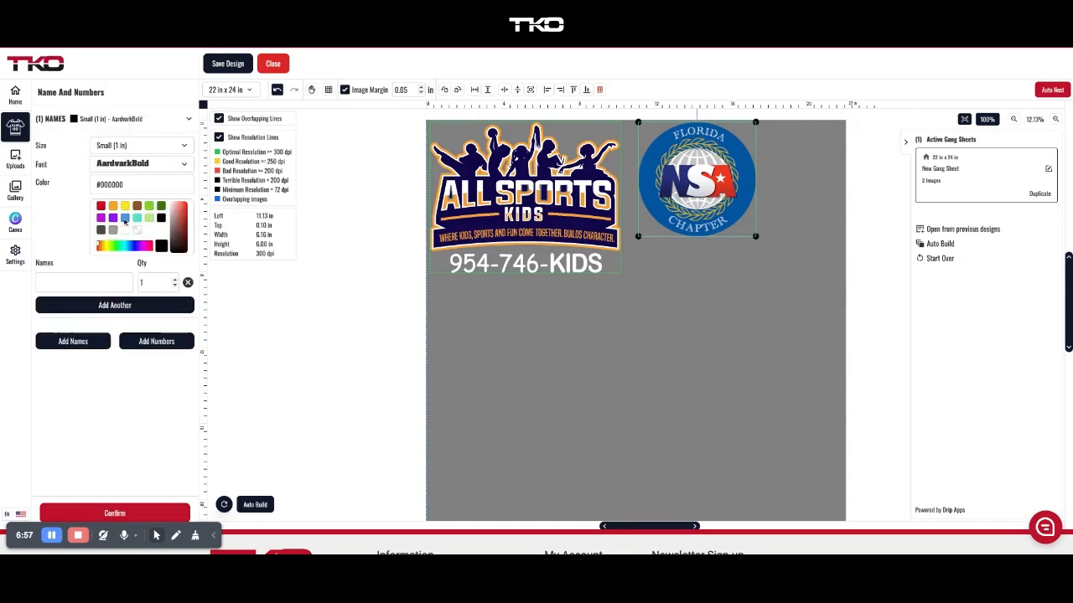
left_click(61, 282)
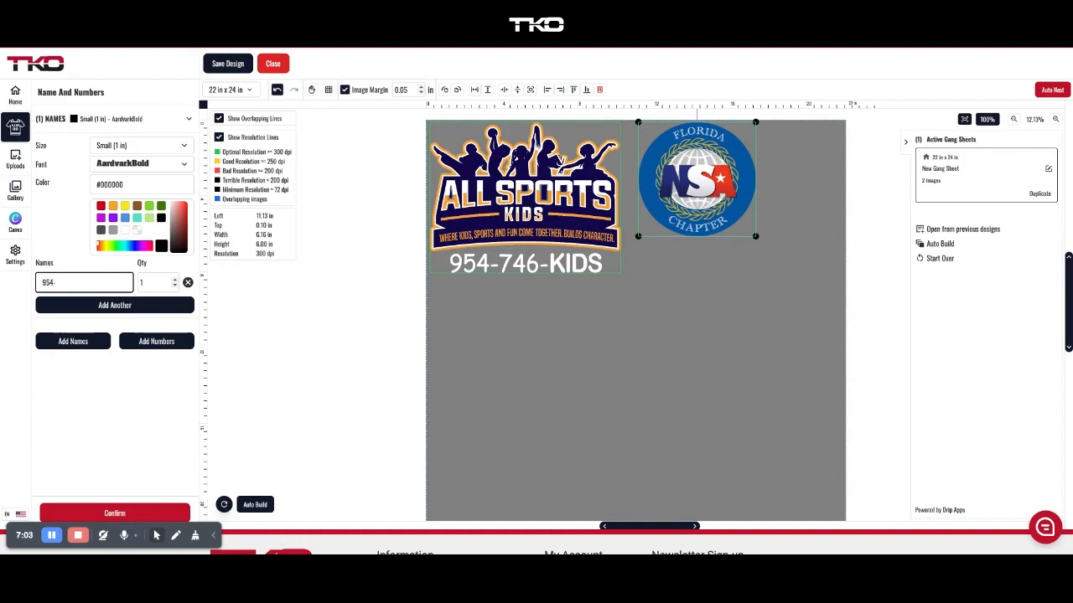
left_click(125, 232)
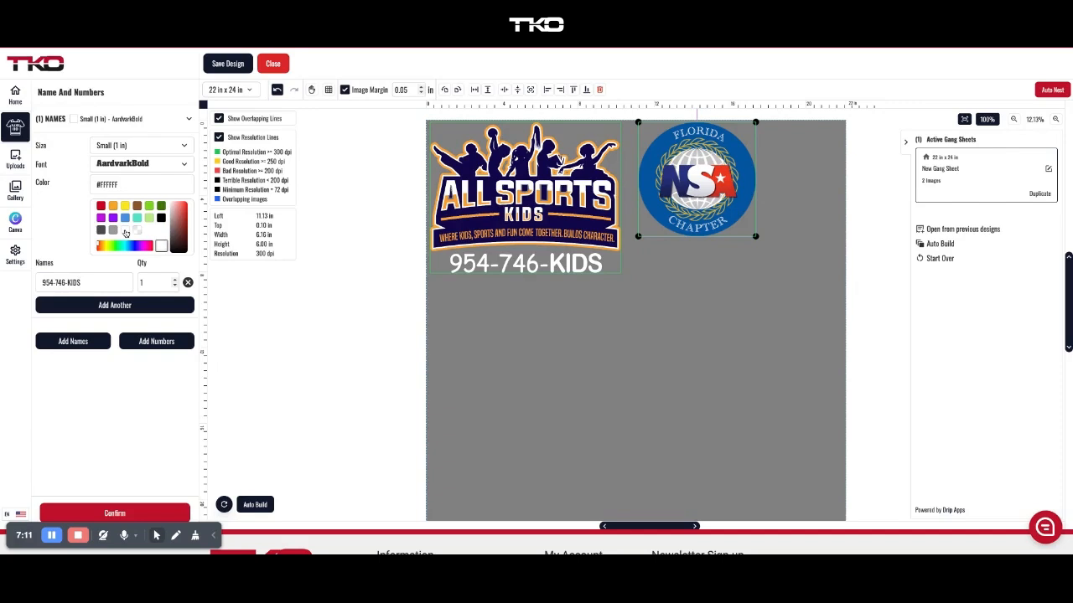
left_click(139, 165)
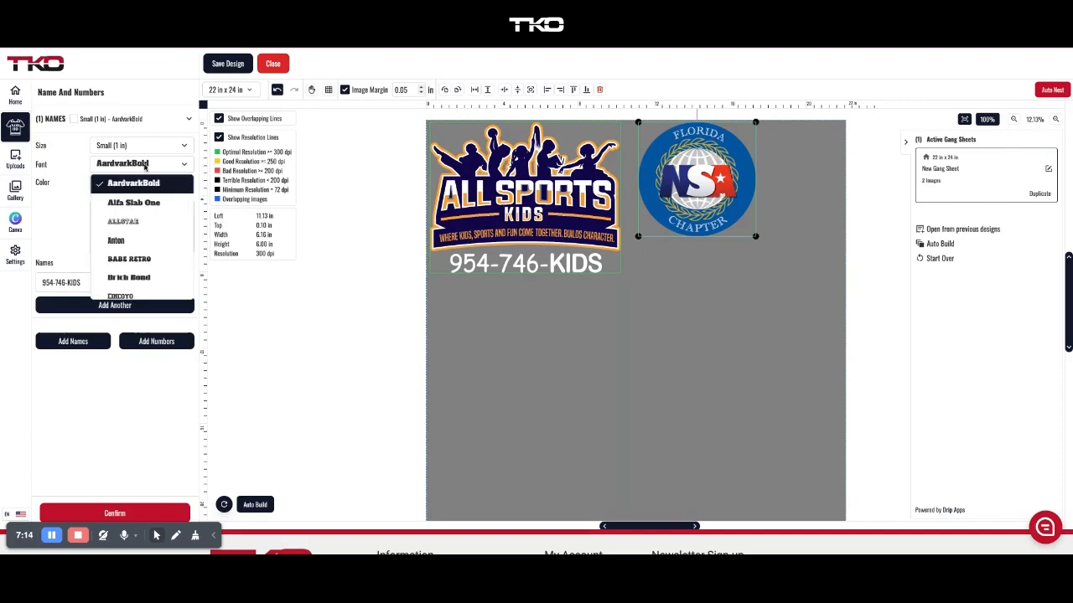
left_click(136, 223)
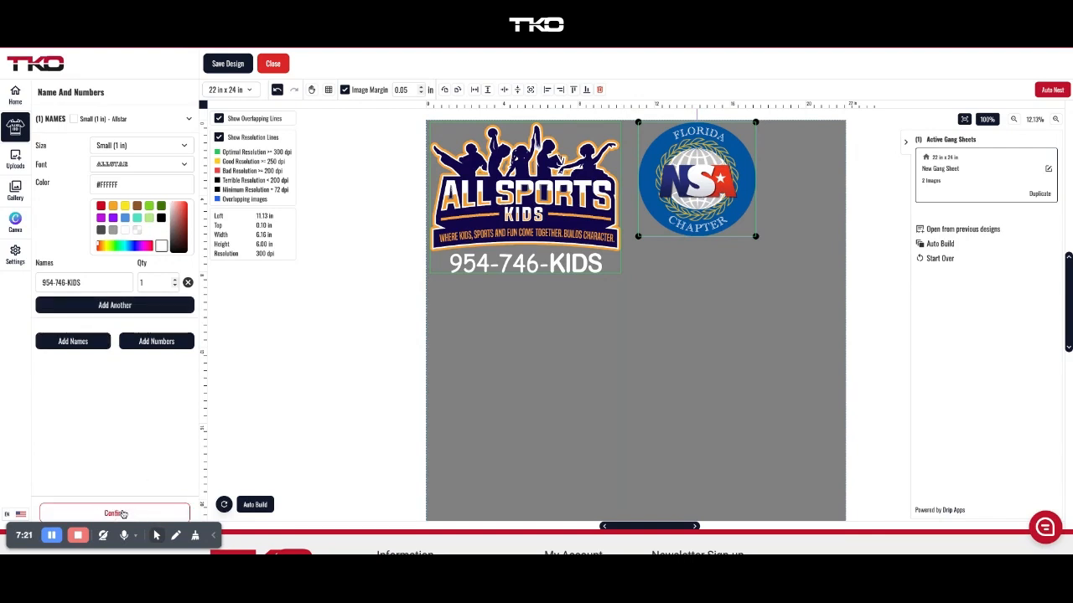
left_click(123, 514)
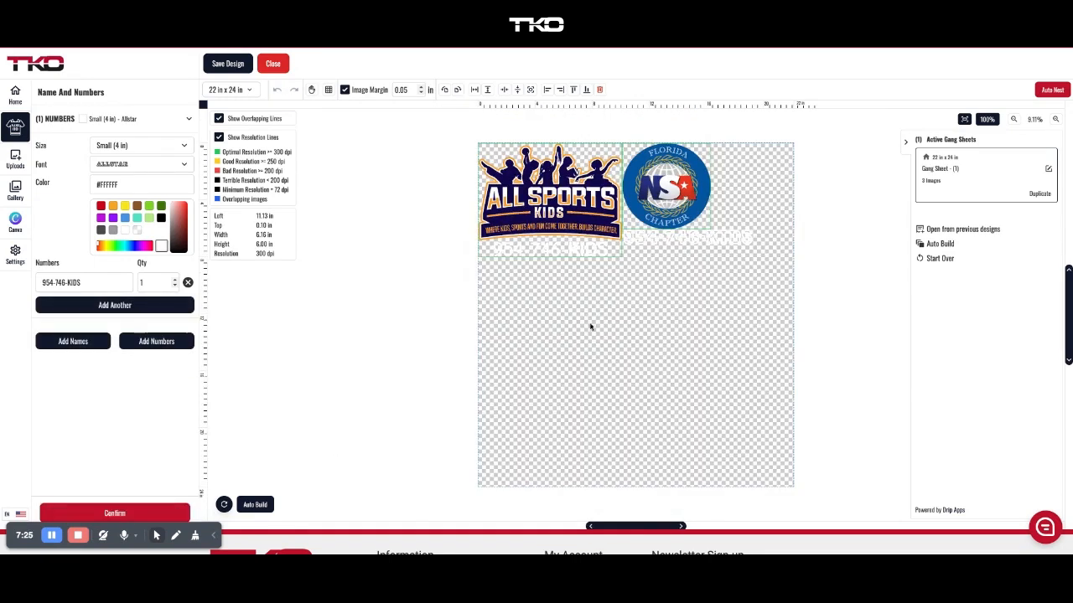
Snap the NSA logo into line and resize its number text to 6 in wide, centred beneath it.
left_click_drag(690, 201, 705, 200)
left_click_drag(716, 240, 705, 245)
left_click(705, 246)
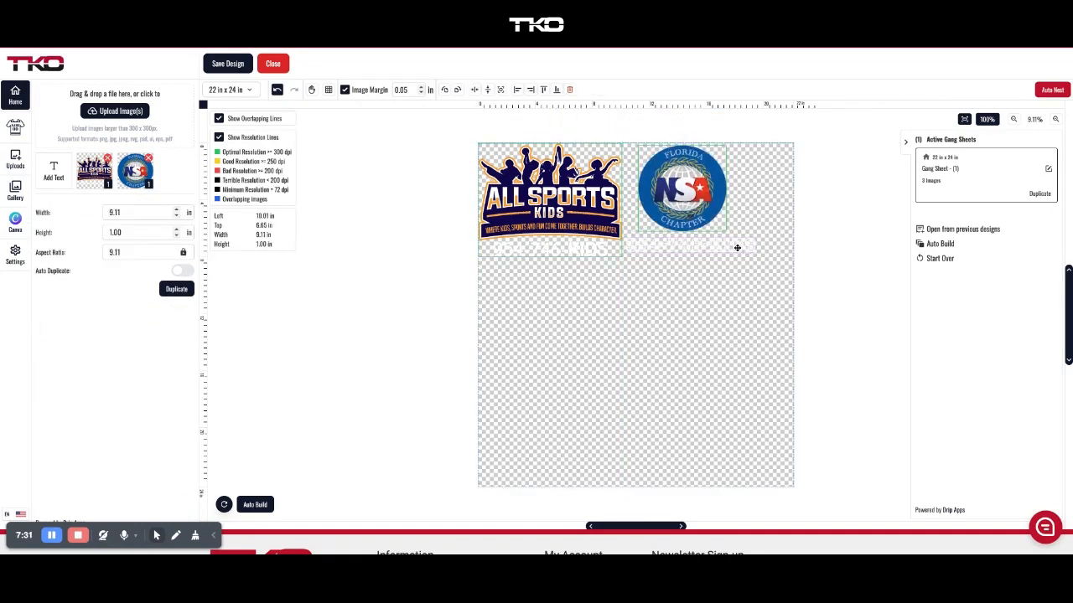
left_click(125, 210)
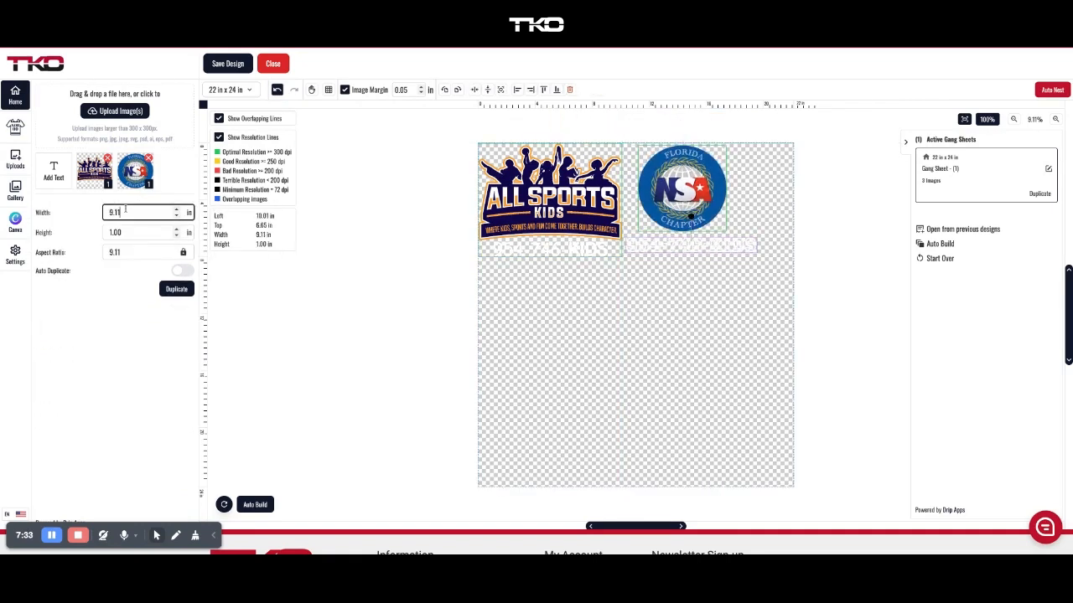
double_click(125, 211)
type("6")
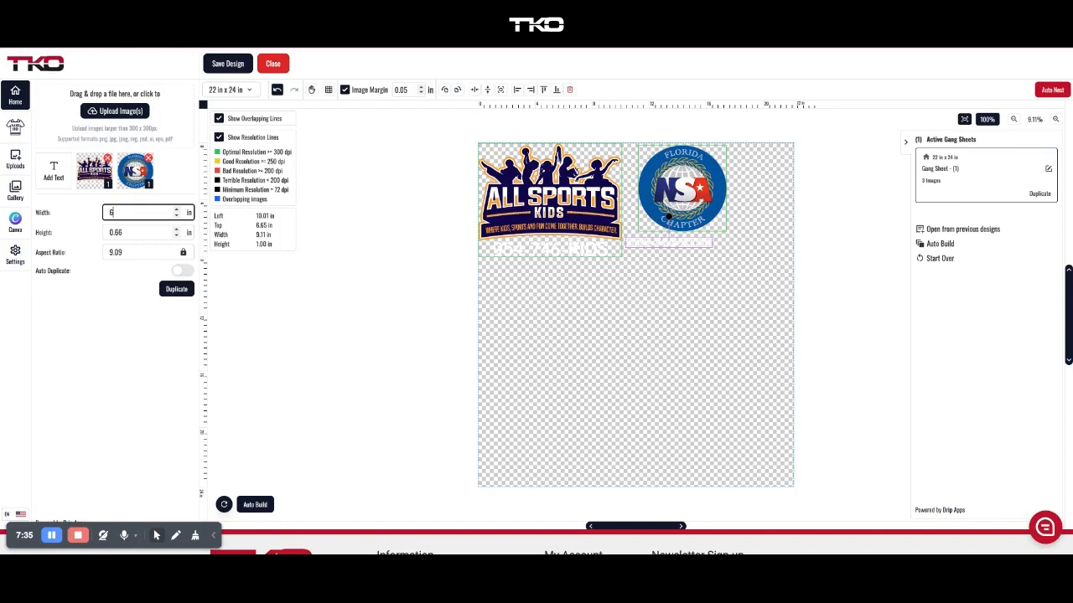
left_click_drag(641, 244, 659, 243)
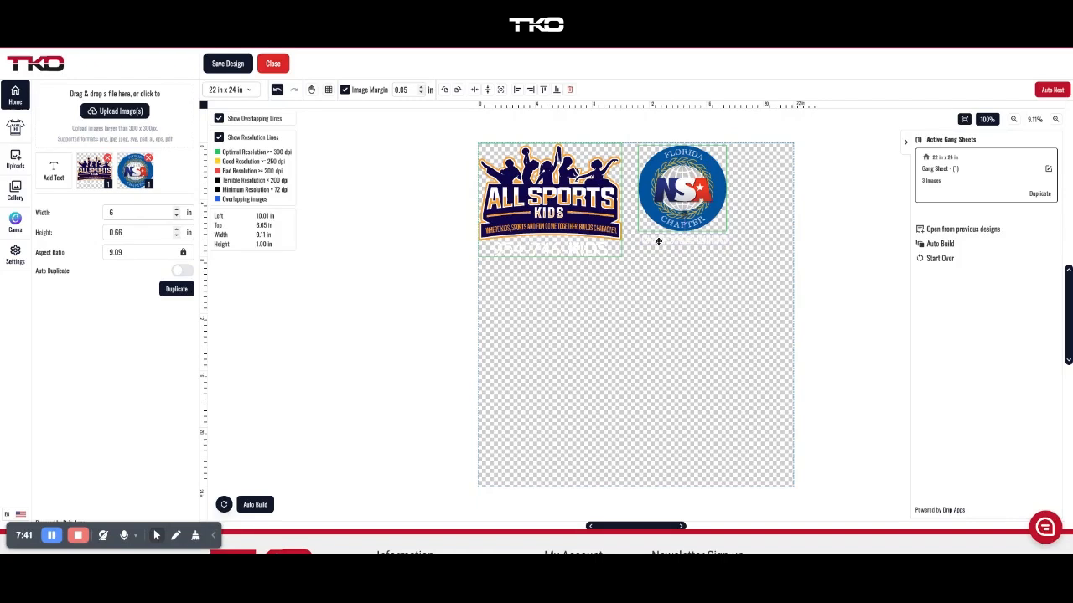
left_click(640, 270)
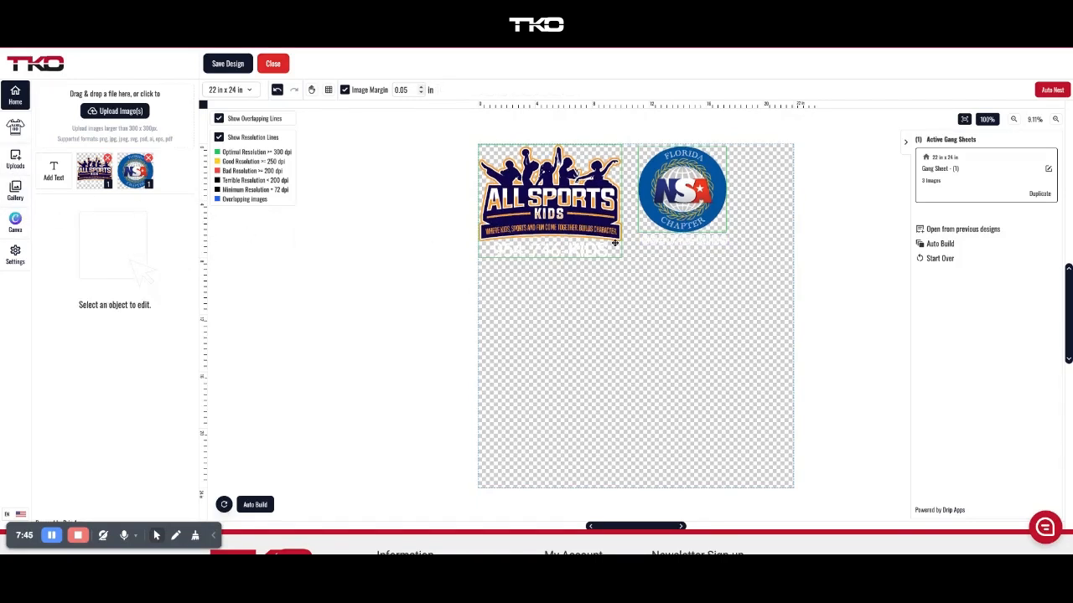
Select the NSA logo with its text and duplicate it several times.
left_click(686, 208)
left_click(711, 280)
left_click_drag(713, 285, 678, 191)
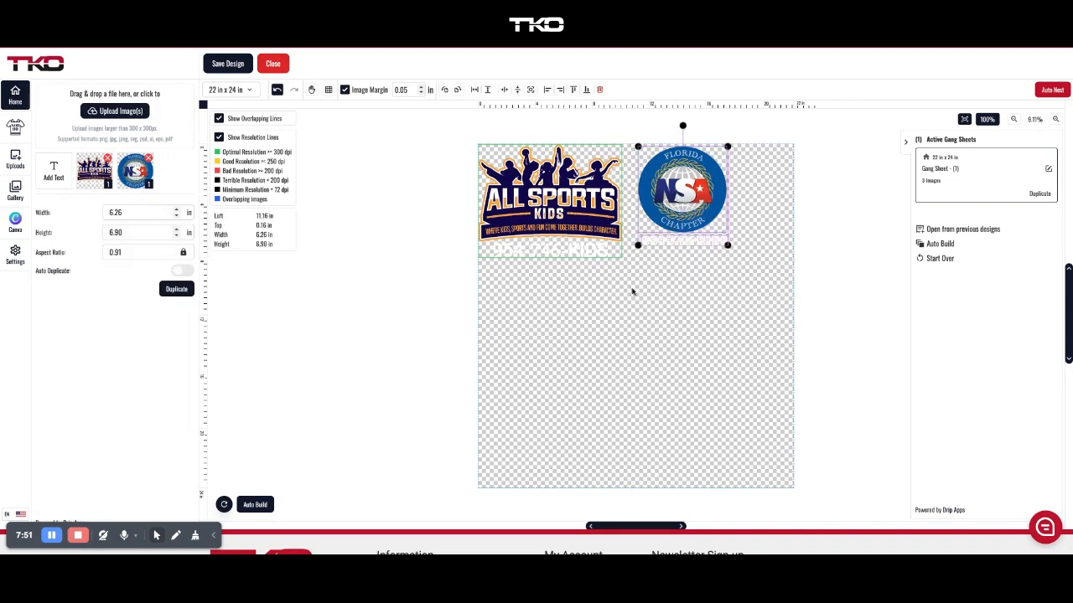
left_click(175, 290)
left_click(175, 290)
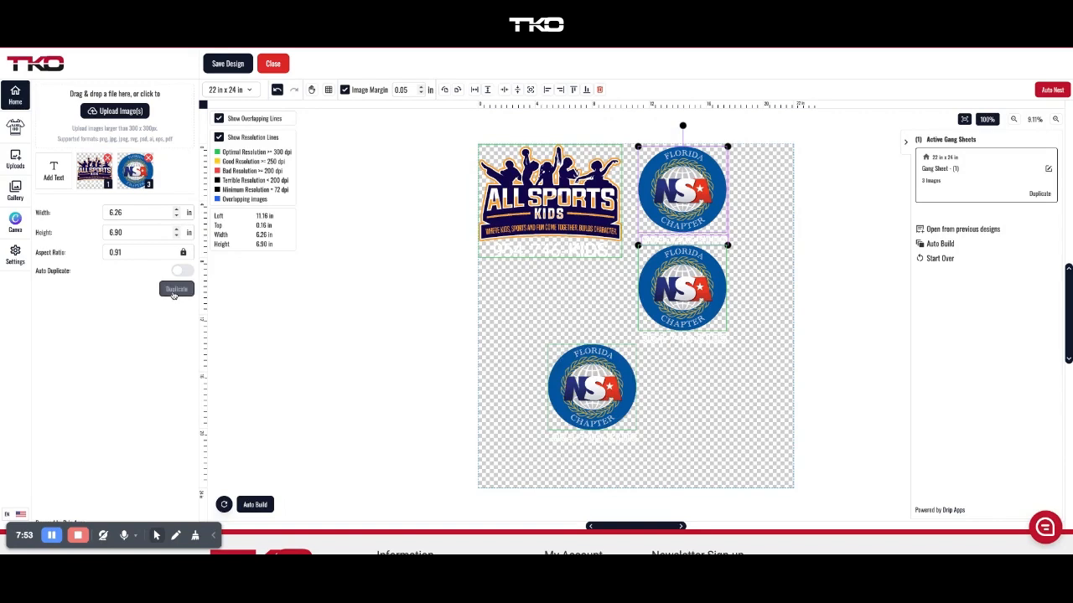
left_click(174, 294)
left_click(174, 294)
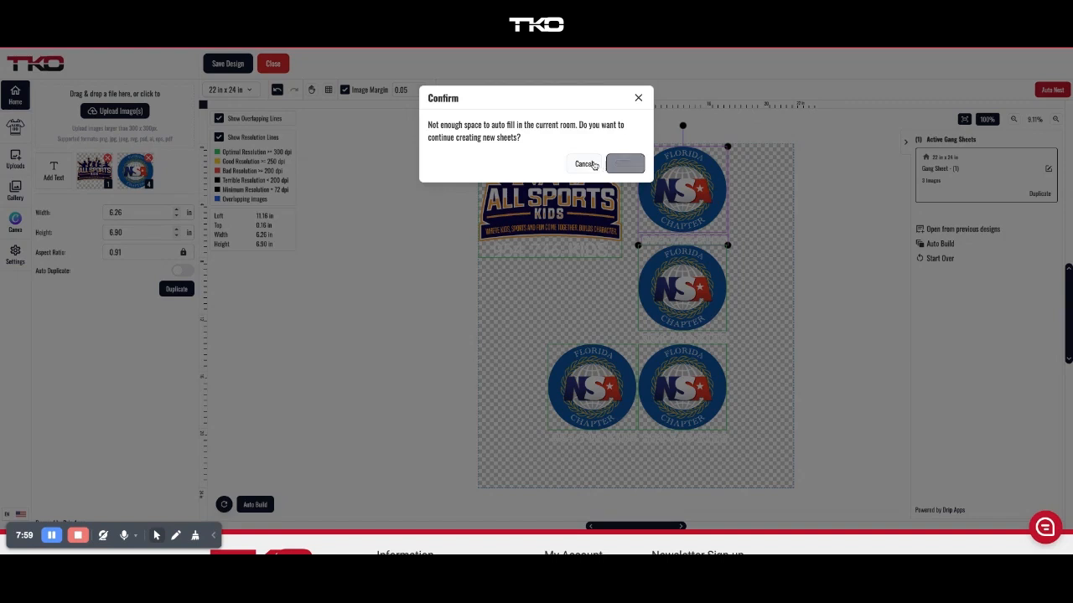
left_click(638, 98)
Delete the overlapping extra copies and stack two NSA logos beneath the All Sports Kids logo.
left_click_drag(603, 387, 540, 308)
left_click_drag(686, 391, 525, 400)
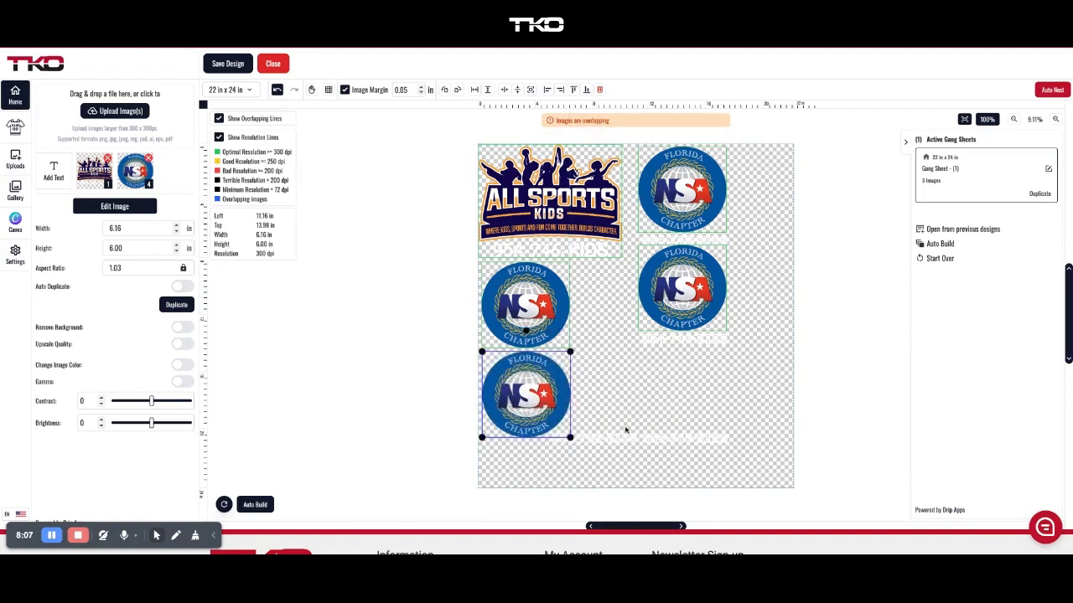
key("Delete")
left_click(656, 432)
key("Delete")
key("Delete")
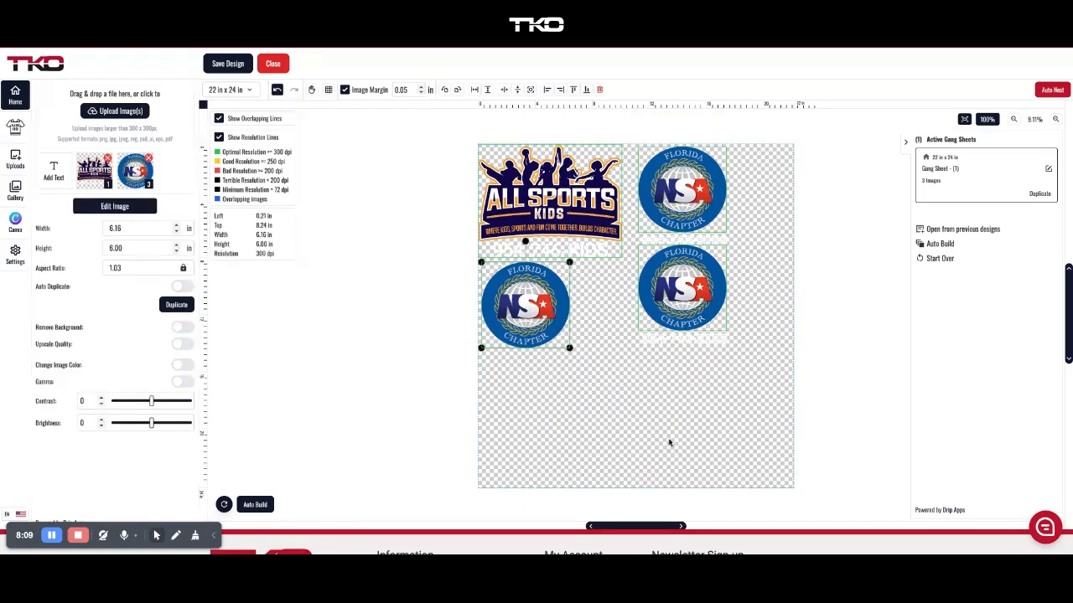
left_click(679, 392)
left_click_drag(643, 336, 525, 416)
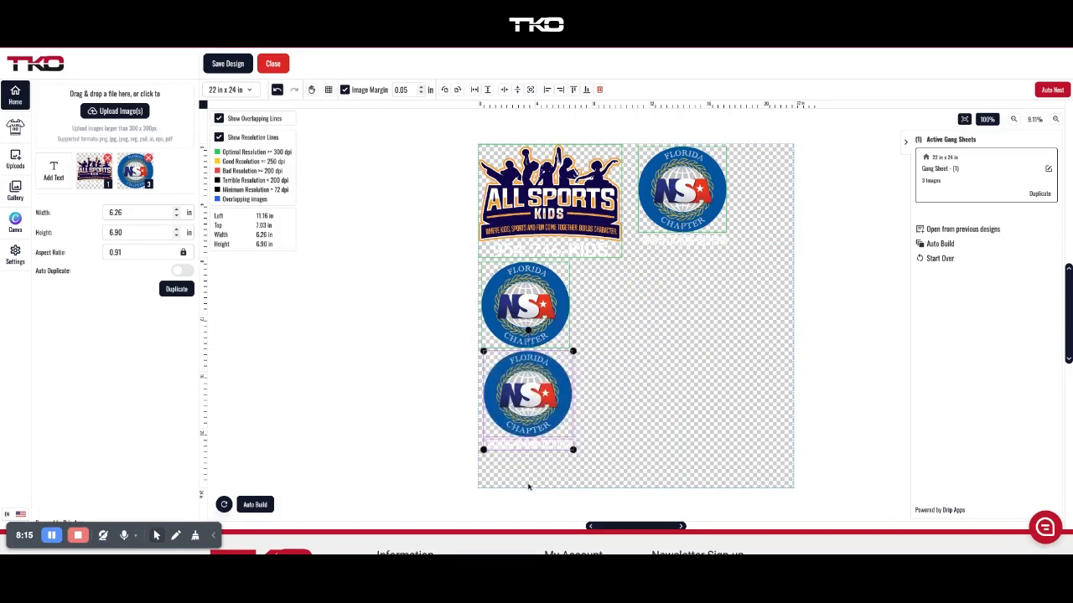
left_click(528, 486)
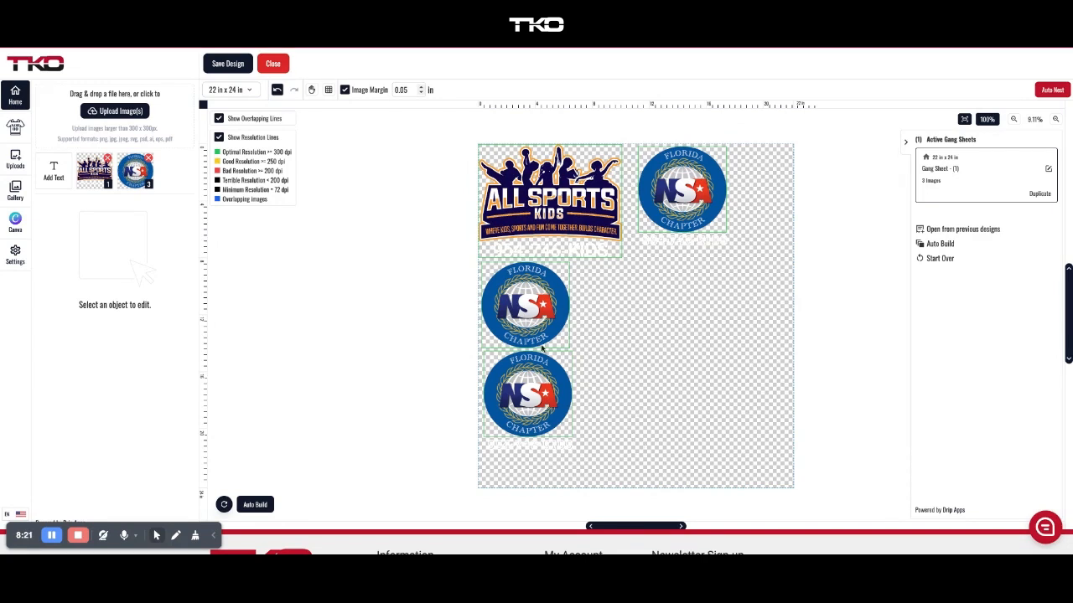
Set the canvas Visual Aid to the grey background swatch.
left_click(18, 253)
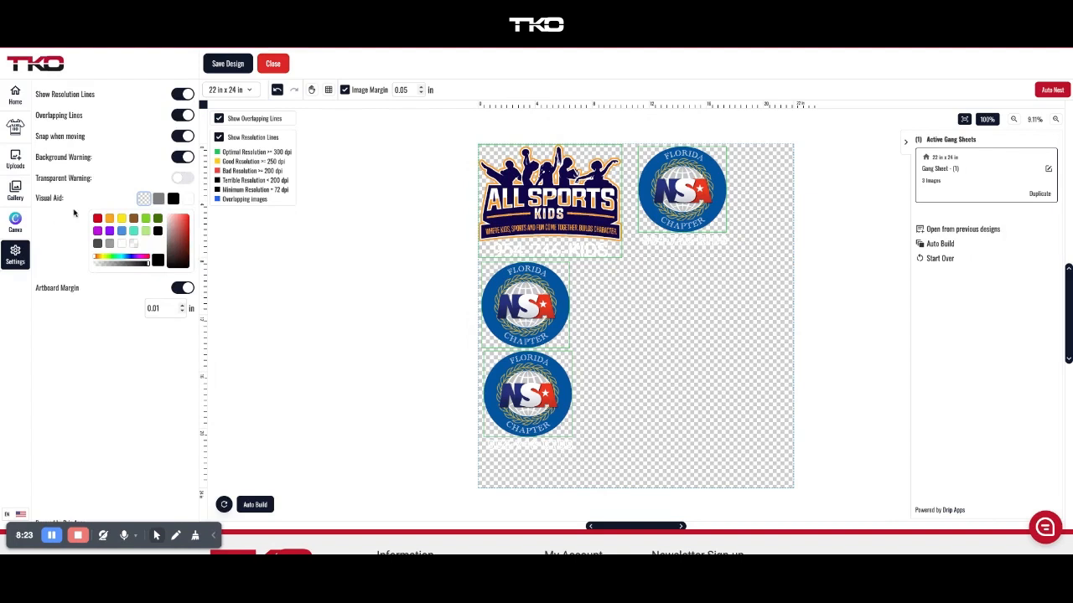
left_click(158, 199)
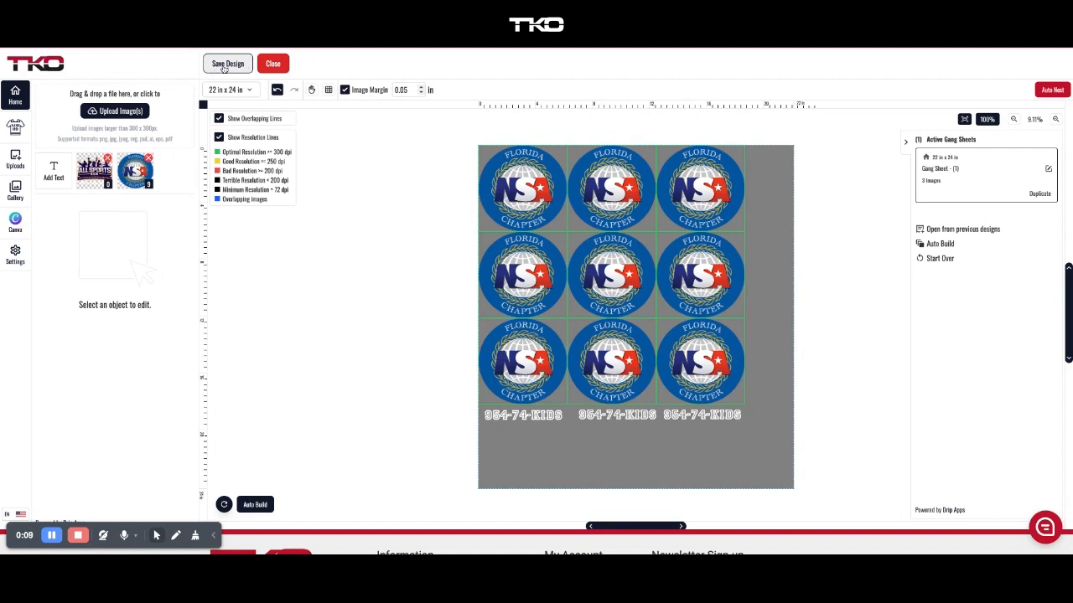
Attempt a save, then nudge the top-right NSA logo toward the top row.
left_click(225, 67)
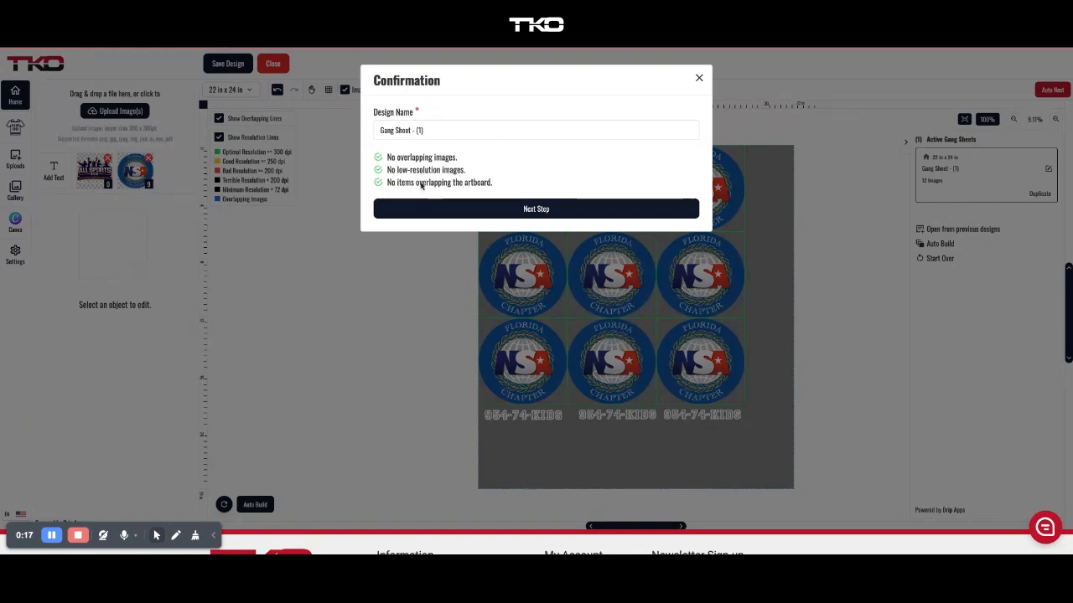
left_click(515, 212)
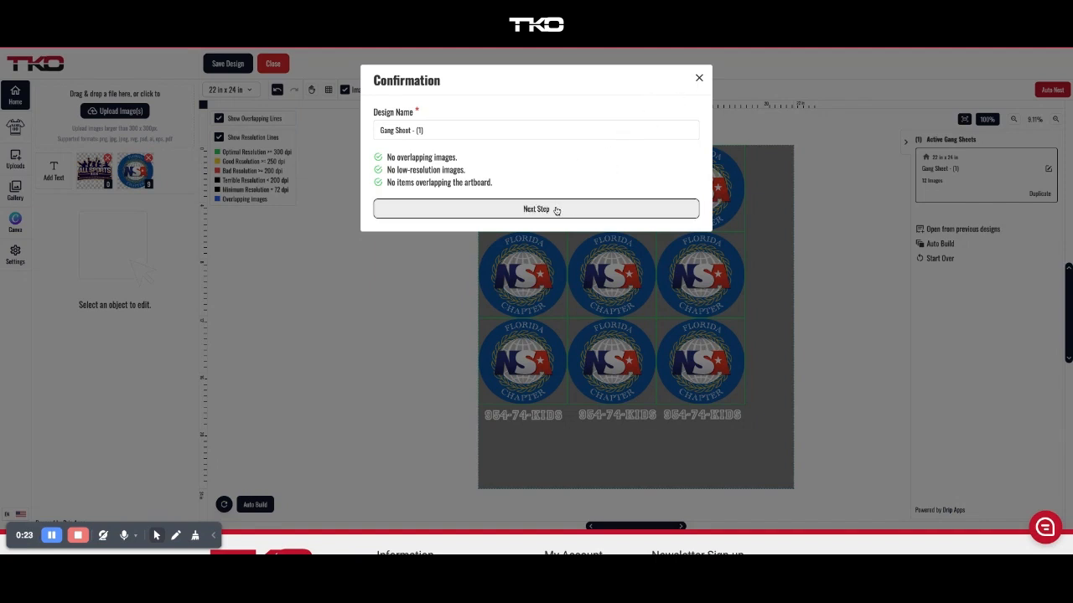
left_click(699, 78)
left_click(699, 161)
left_click_drag(699, 161, 704, 175)
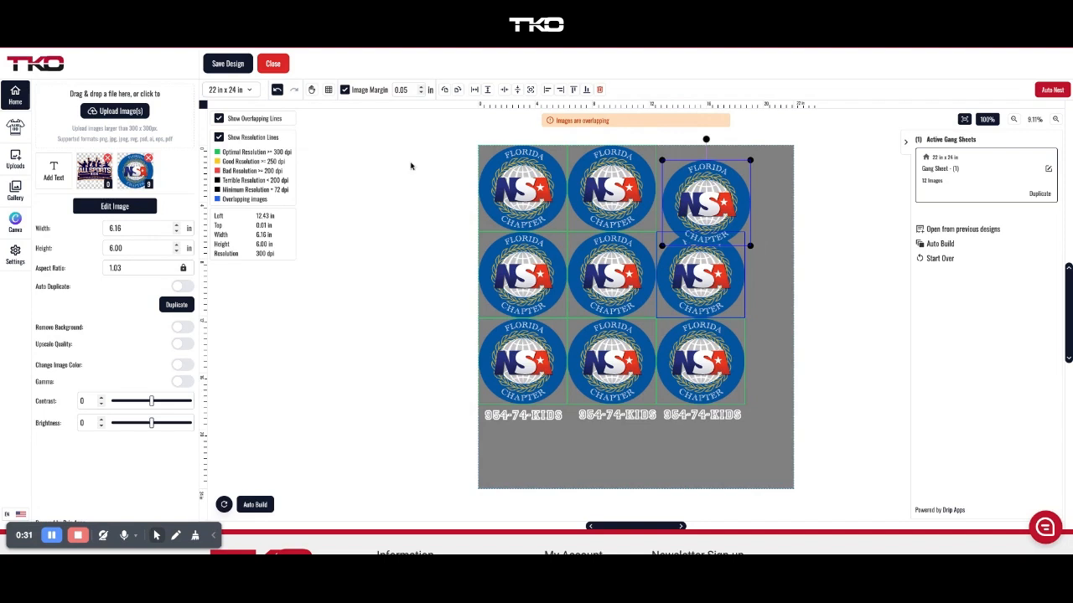
Realign the top-right NSA logo with the top row and save the design as Gang Sheet - (1).
left_click(216, 63)
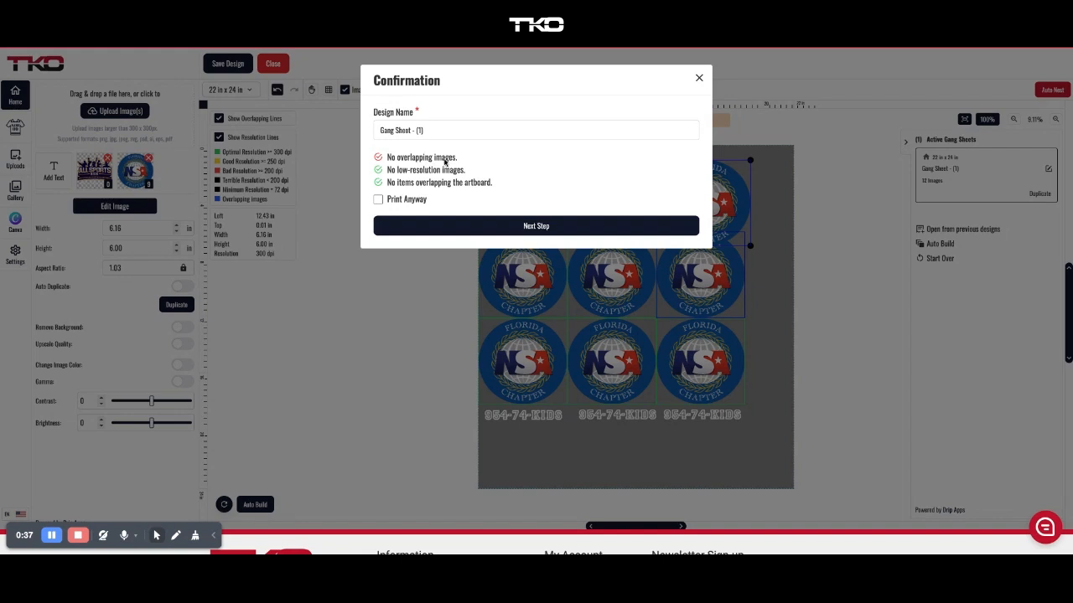
left_click(699, 77)
mouse_move(703, 169)
left_mouse_down()
mouse_move(703, 160)
mouse_move(703, 180)
left_mouse_up()
left_click(228, 65)
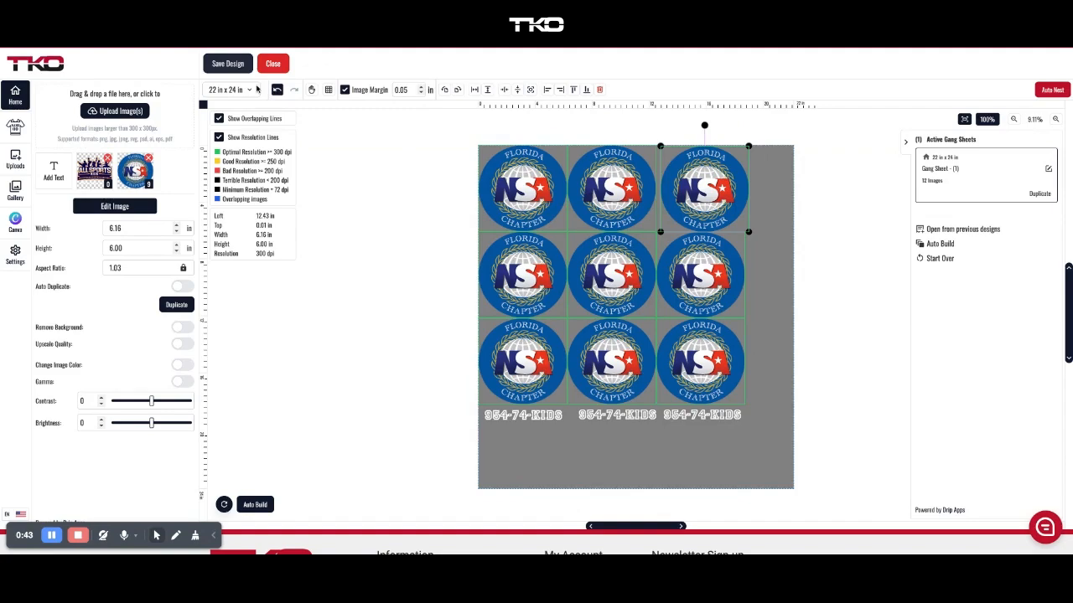
left_click(459, 208)
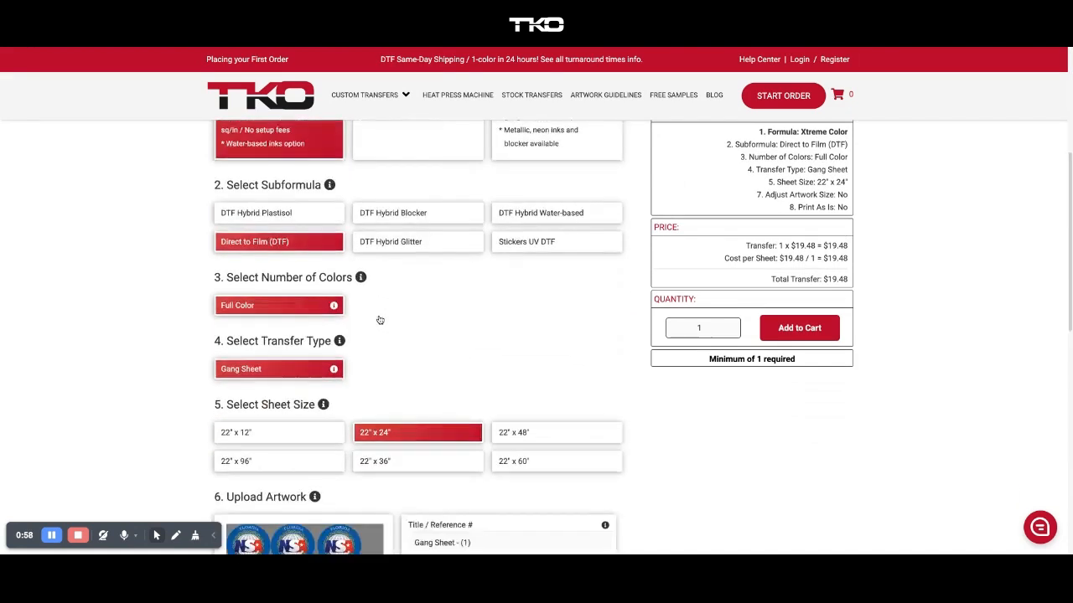
Scroll the Start Order form to 6. Upload Artwork to check the Gang Sheet - (1) preview.
scroll(379, 320, "up", 8)
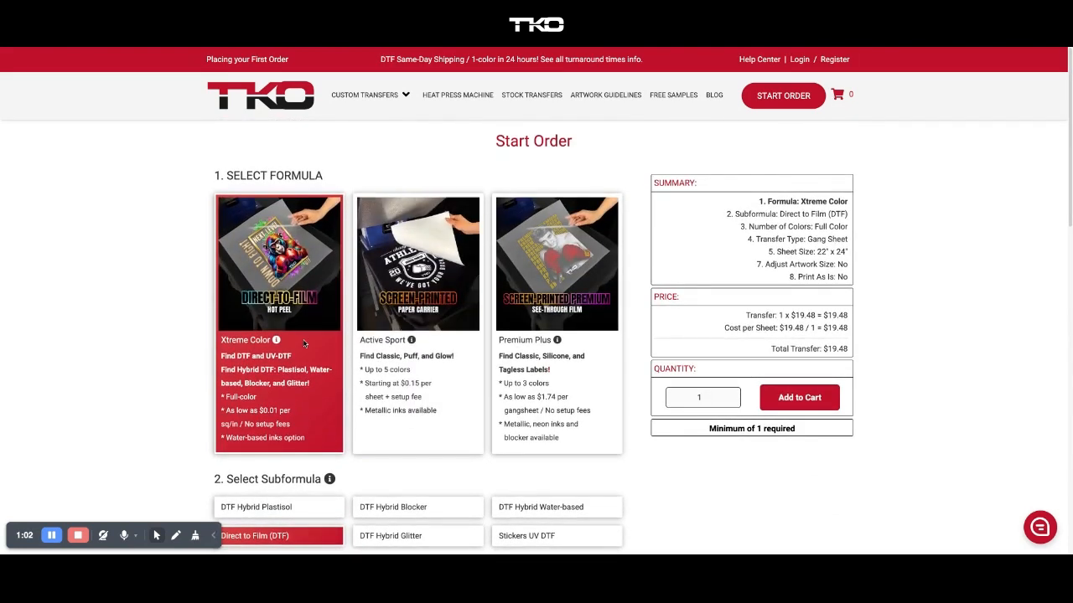
scroll(336, 326, "down", 2)
scroll(300, 343, "down", 2)
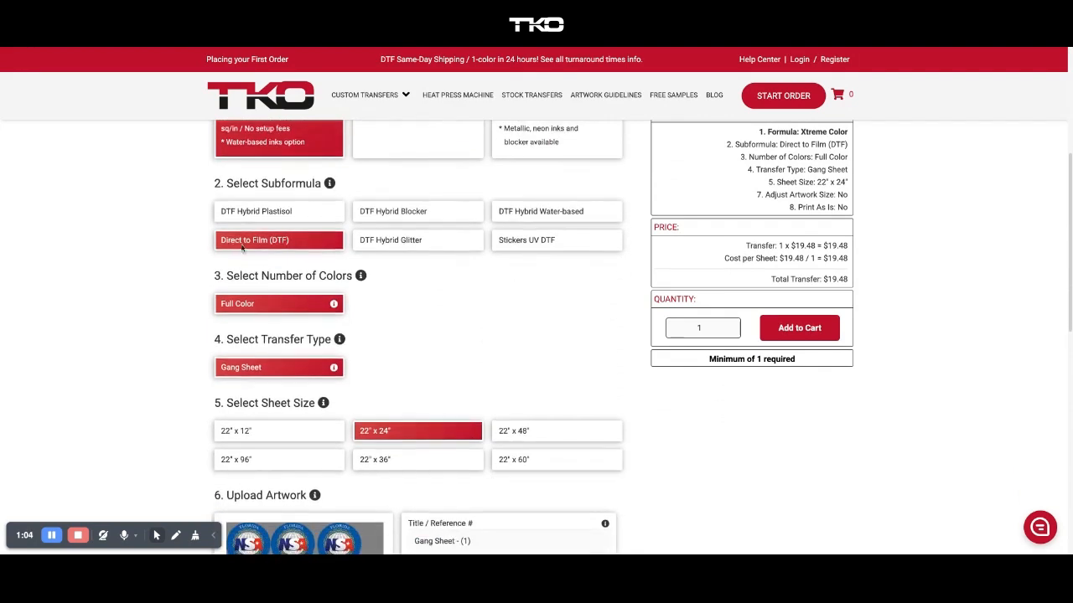
scroll(382, 414, "down", 4)
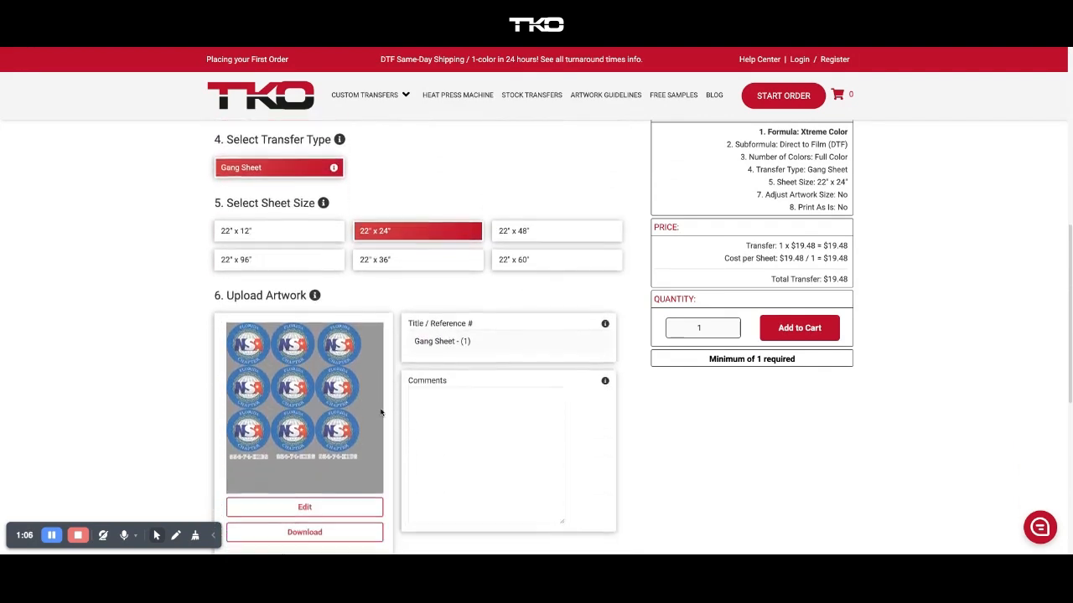
scroll(381, 412, "down", 2)
scroll(380, 409, "up", 1)
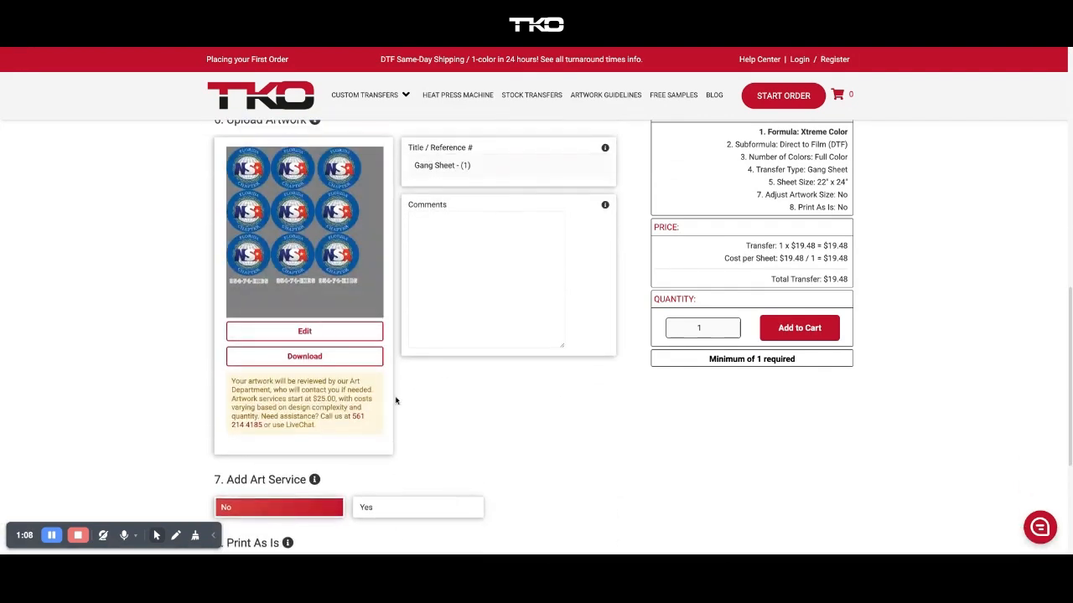
Replace the order's Title / Reference # with NSA ORDER.
triple_click(447, 168)
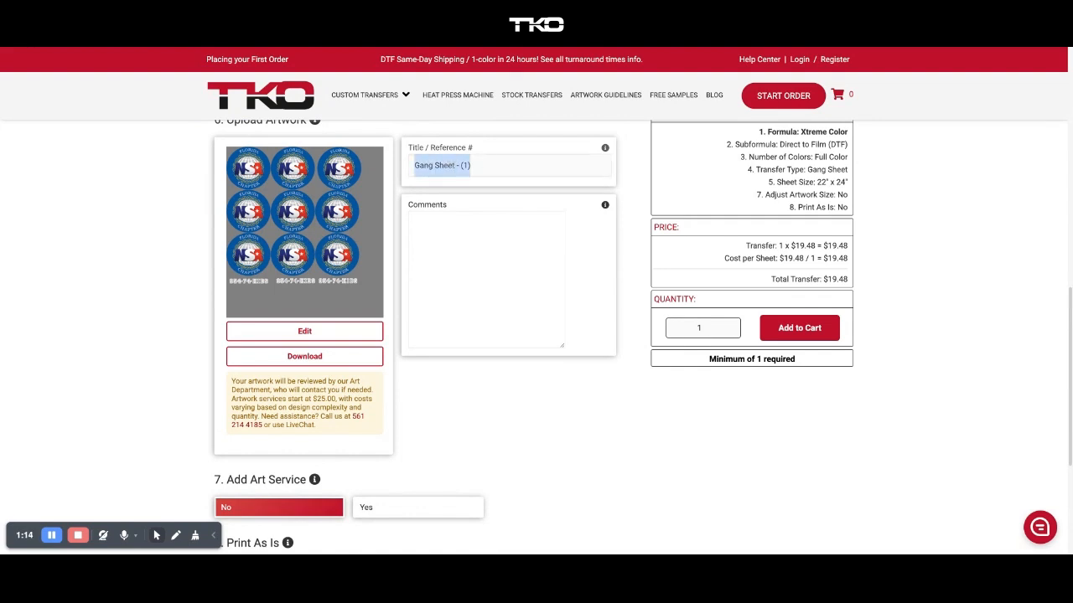
type("NSA ORDER")
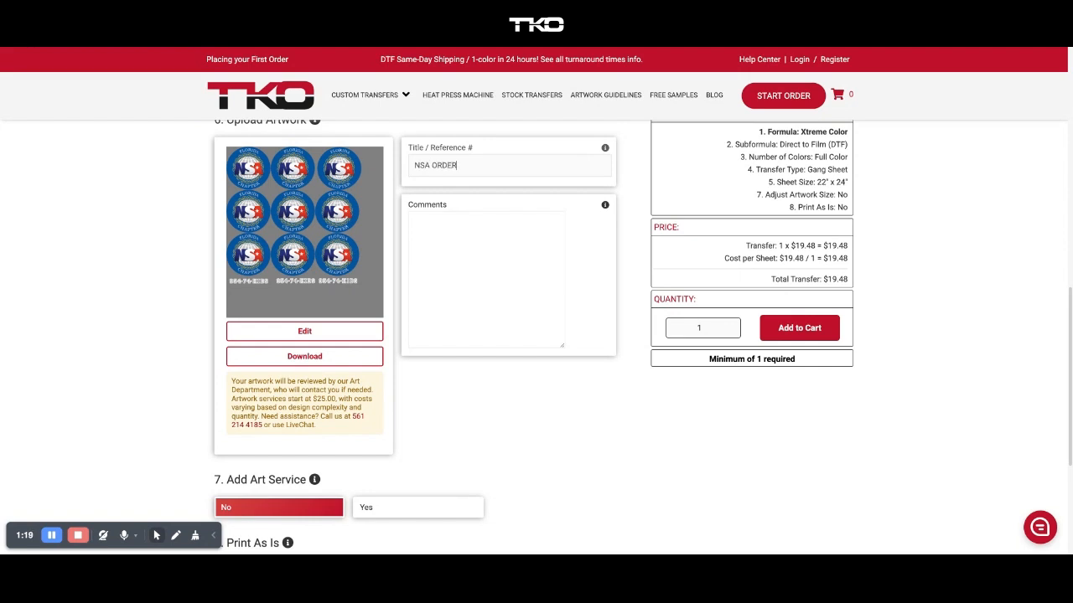
left_click(518, 291)
left_click(527, 357)
Add the comment CHANGE WHITE TO BLUE and set the quantity to 2.
left_click(470, 281)
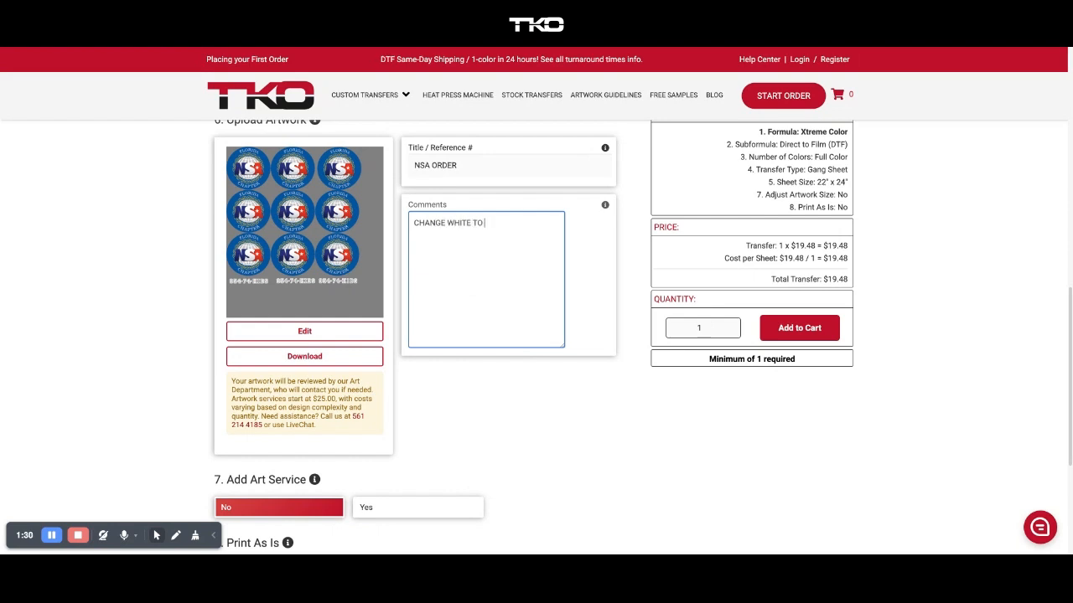
left_click(500, 360)
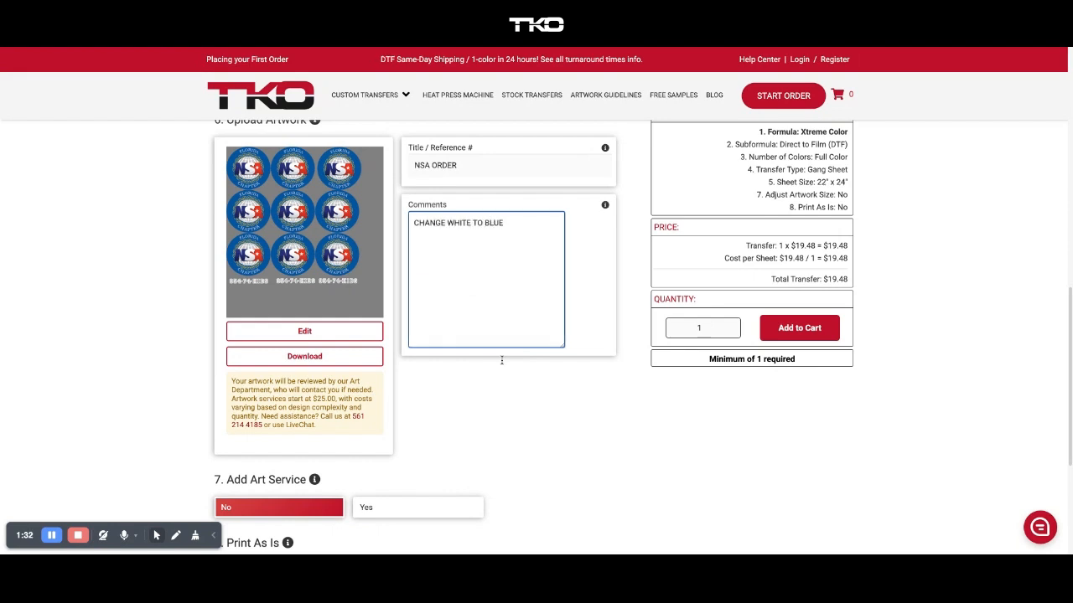
double_click(699, 329)
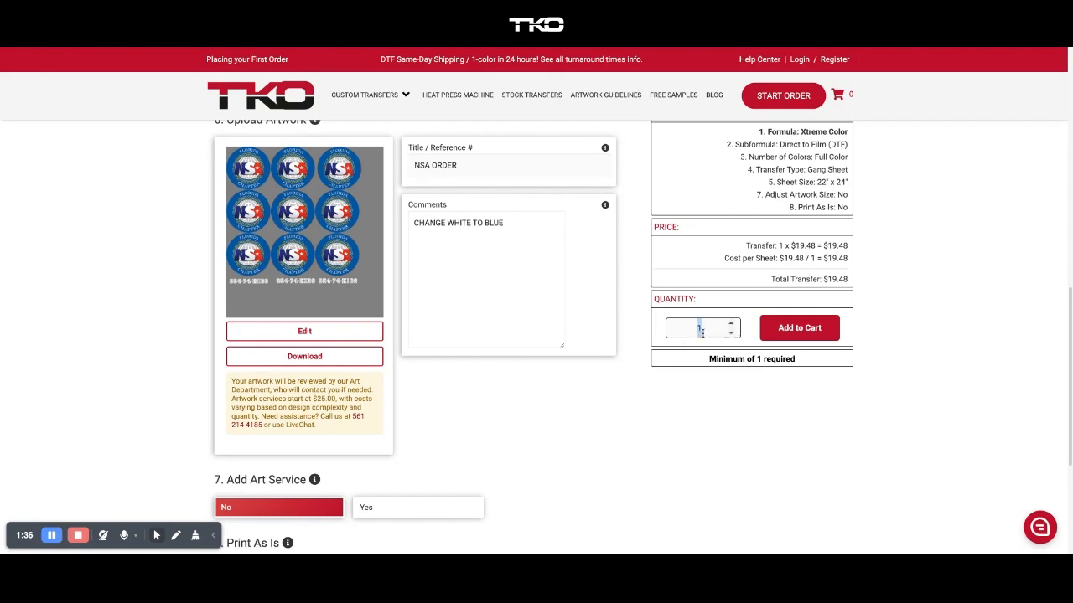
type("2")
Add the two Xtreme Color NSA ORDER gang sheets to the cart.
left_click(799, 331)
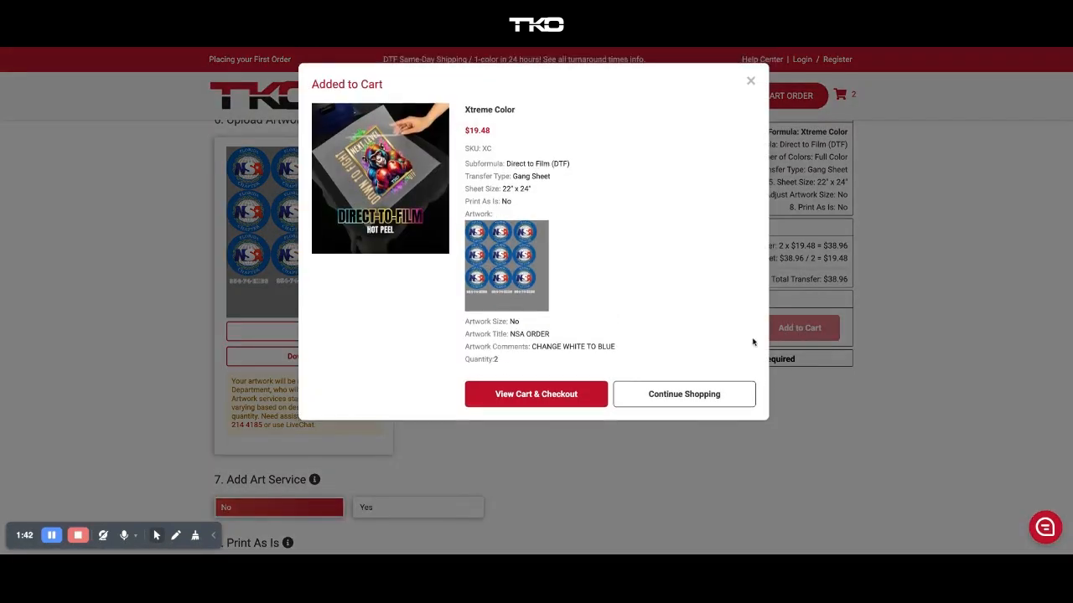